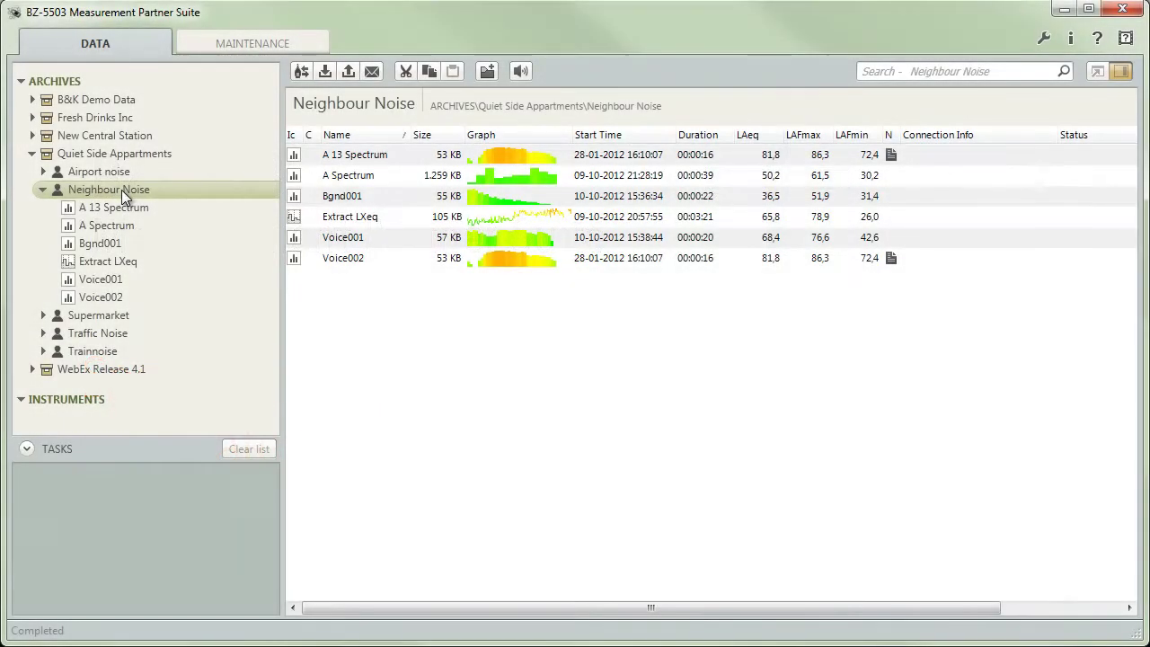
Step: Show A Spectrum's Calculations, with its LZeq spectrum listed for background-noise correction
left_click(122, 223)
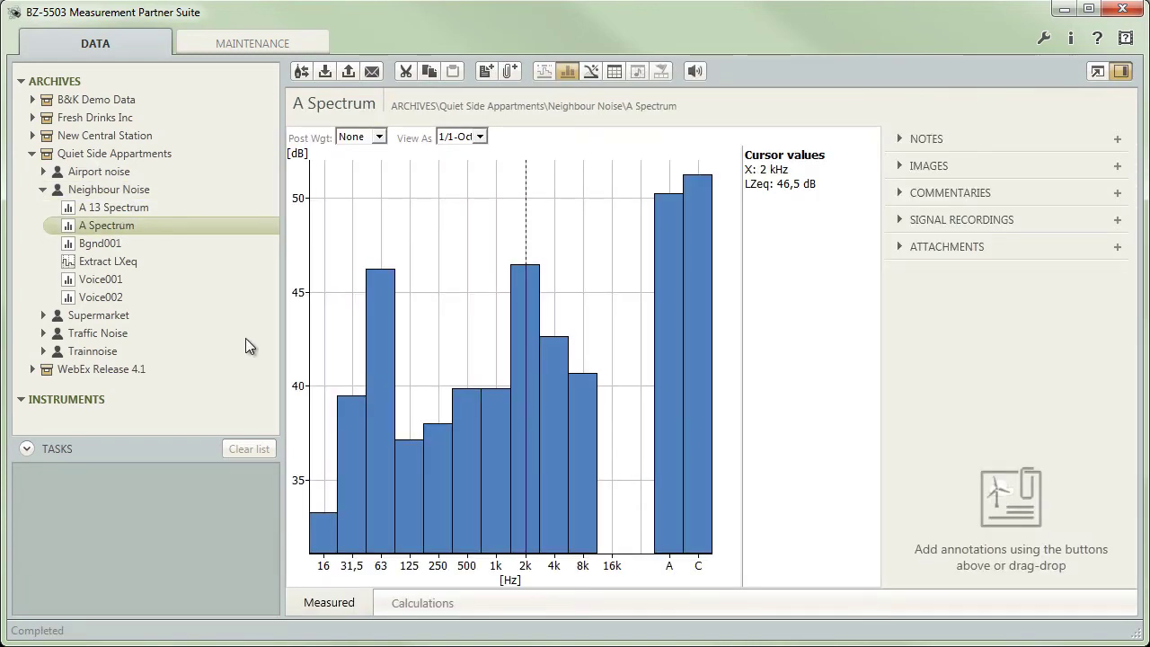
left_click(423, 613)
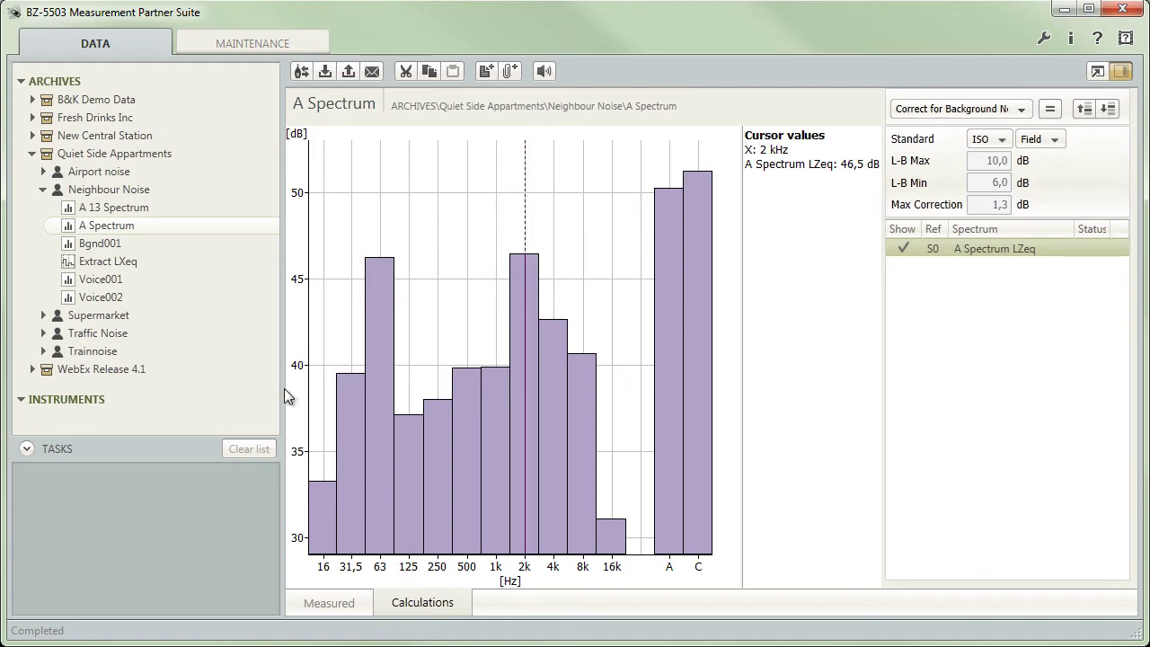
Step: Drag A Spectrum onto the A 13 Spectrum chart to try combining the two spectra
left_click_drag(142, 222, 926, 324)
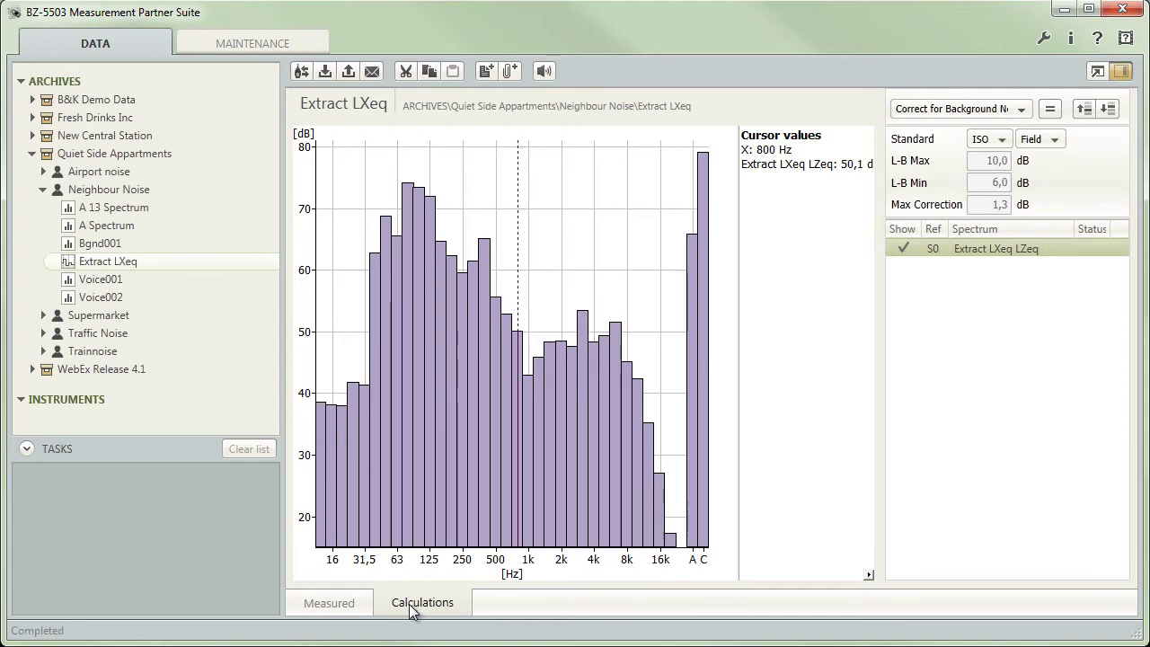
Step: Return to Extract LXeq's measured data and switch the spectrum source from Total to Logged
left_click(340, 608)
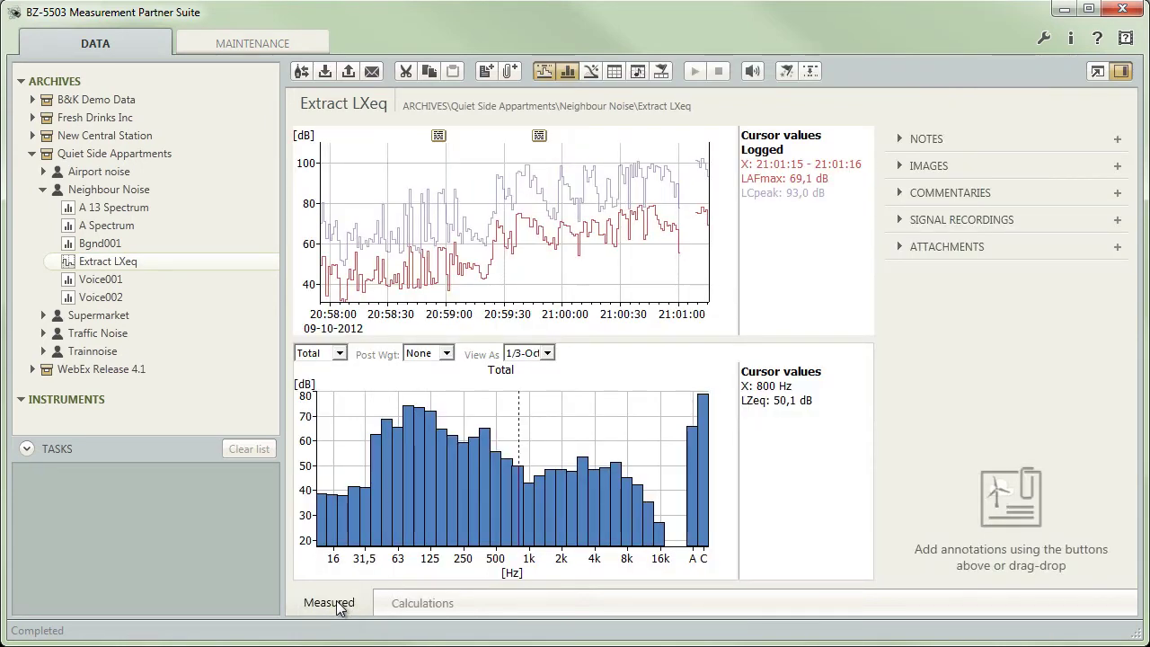
left_click(341, 354)
left_click(340, 378)
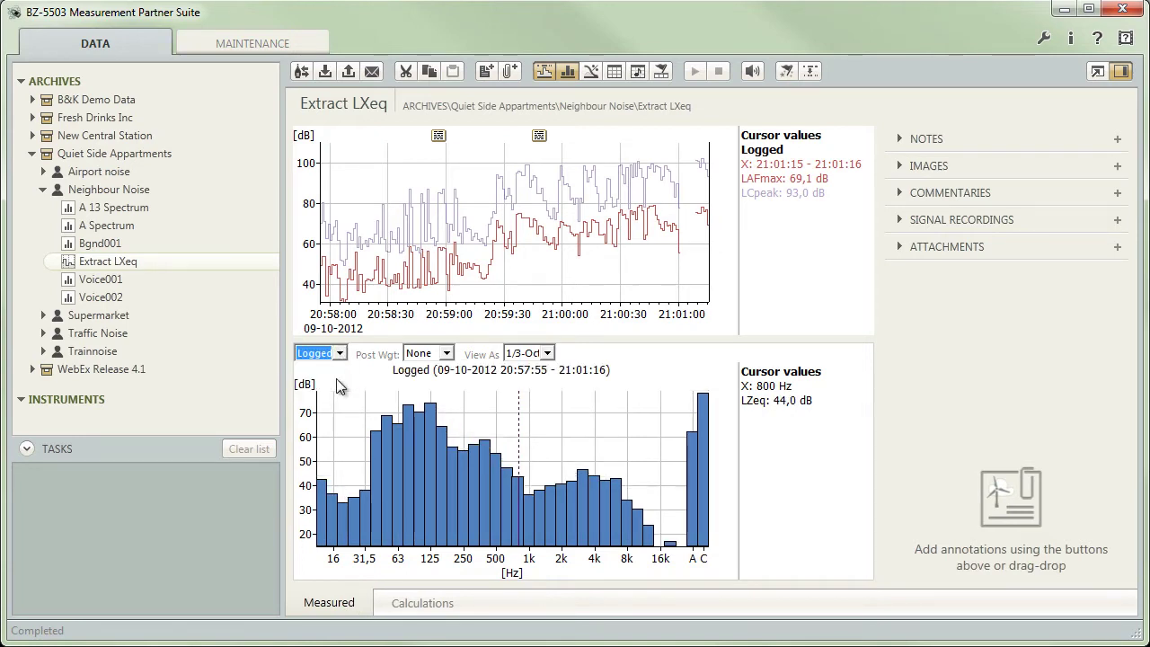
right_click(414, 445)
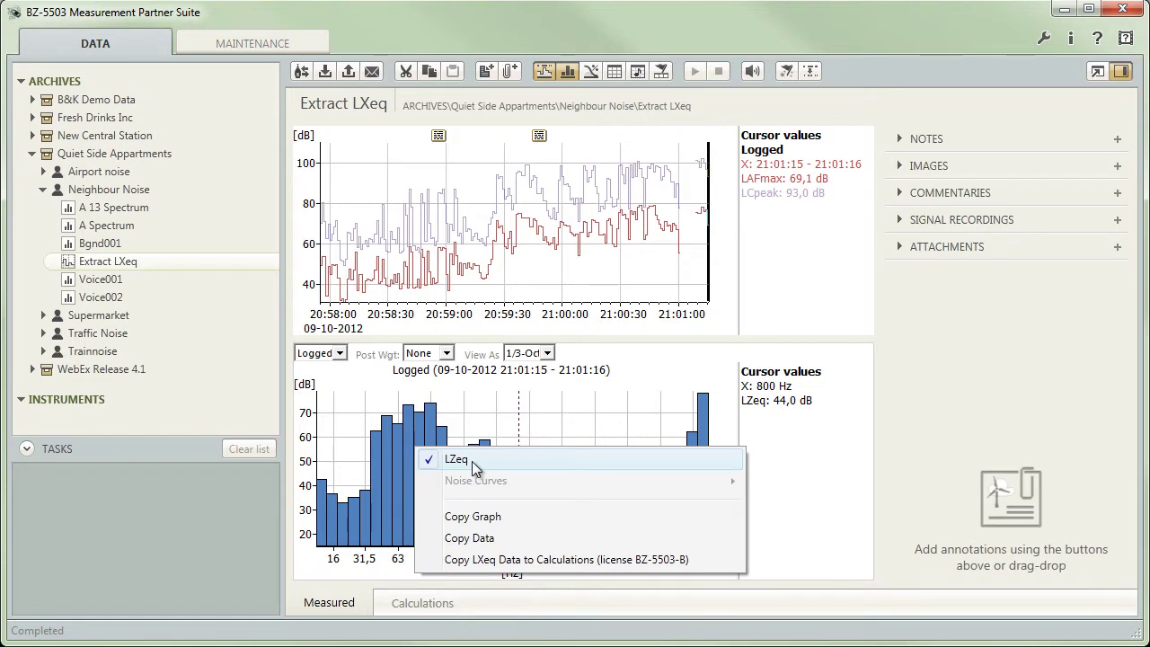
left_click(474, 431)
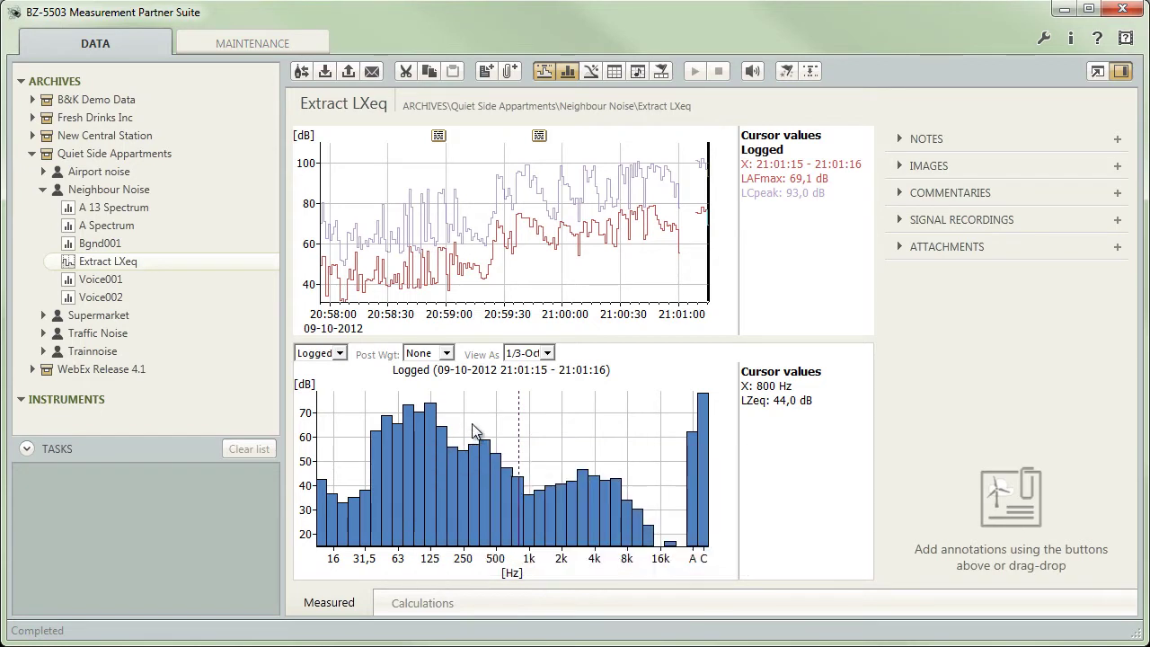
Step: Copy the logged LXeq spectrum at 20:58:55 into Calculations
left_click(439, 214)
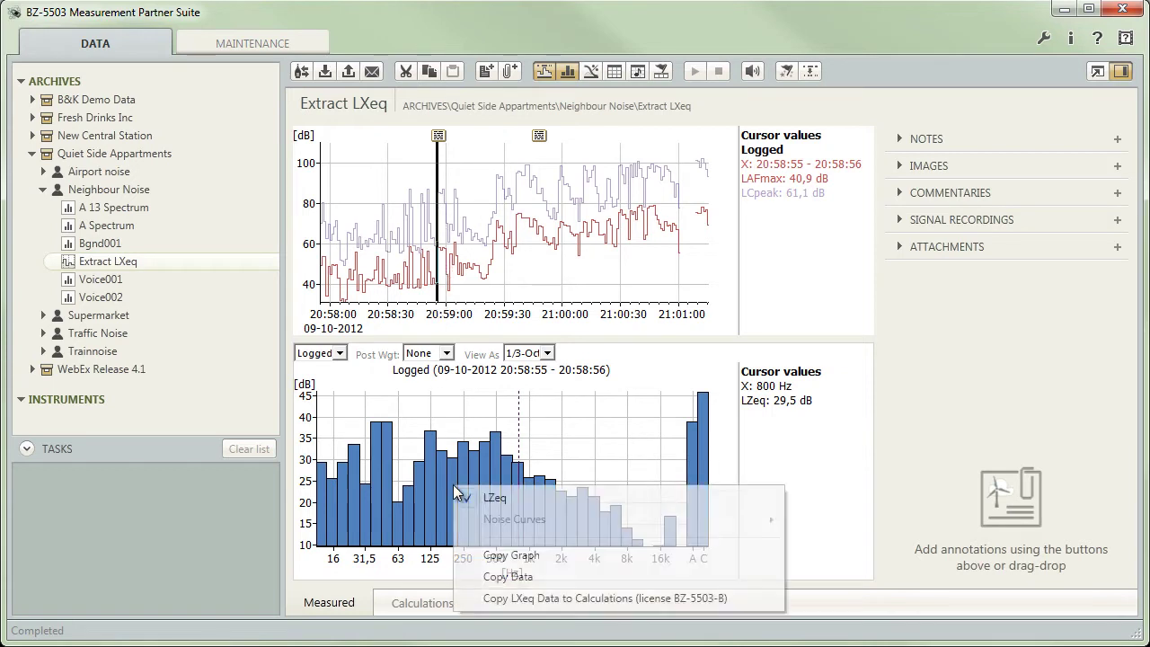
right_click(454, 488)
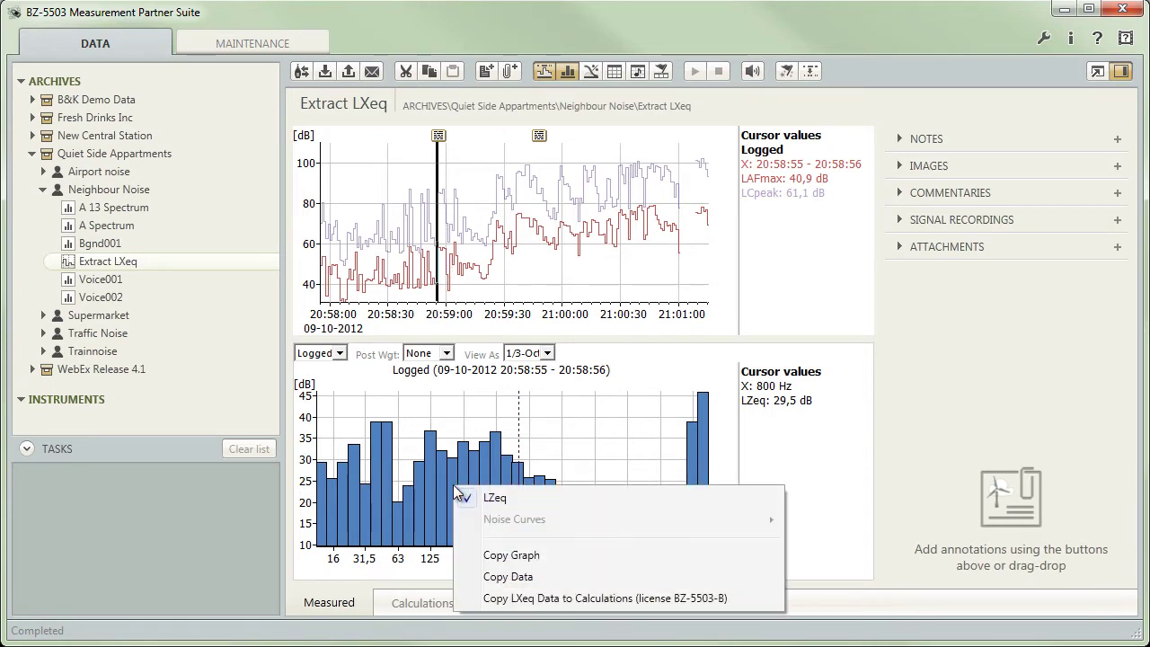
left_click(563, 600)
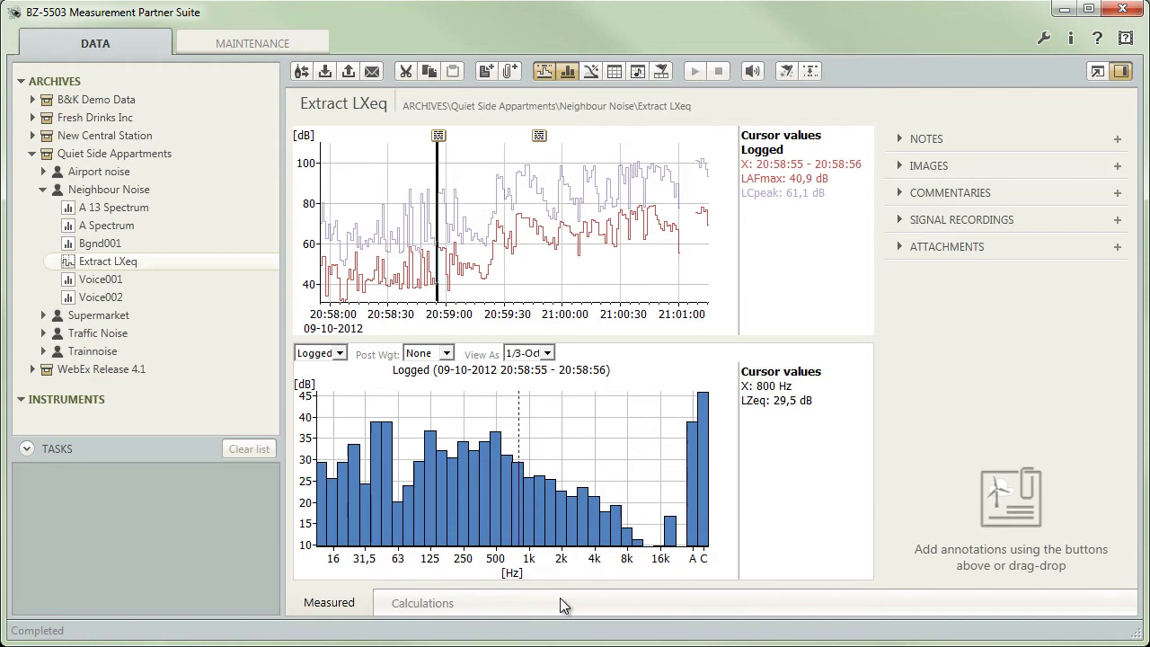
Step: Widen the settings panel and Spectrum column, then toggle S0 and S1 visibility off and on
left_click(449, 601)
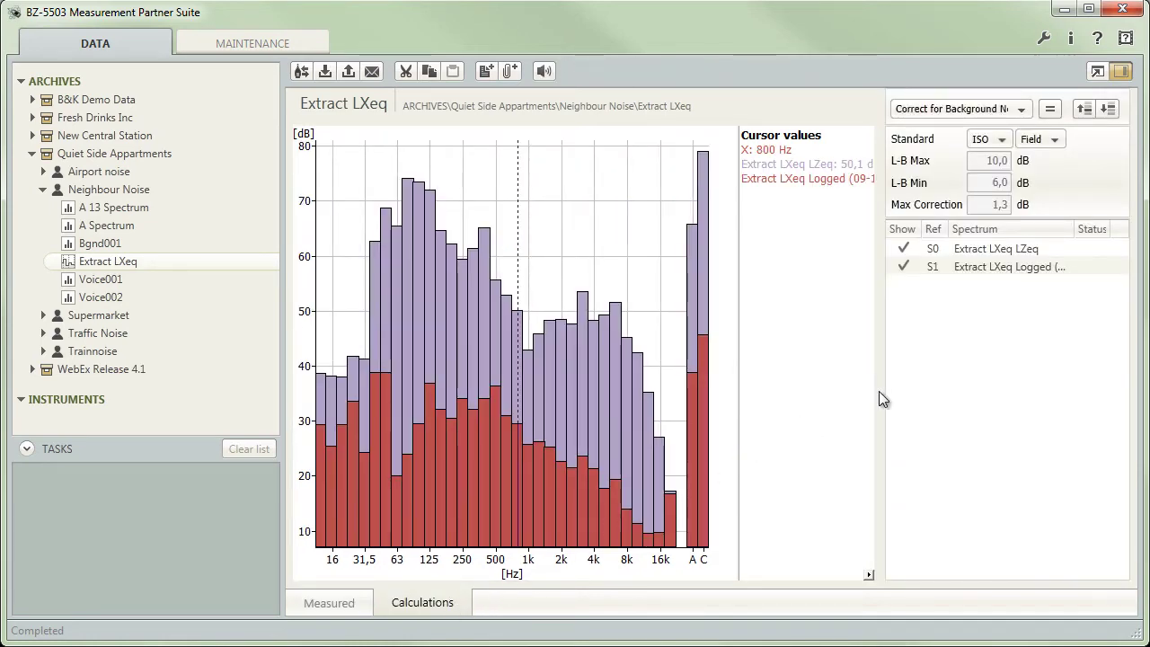
left_click_drag(880, 391, 737, 385)
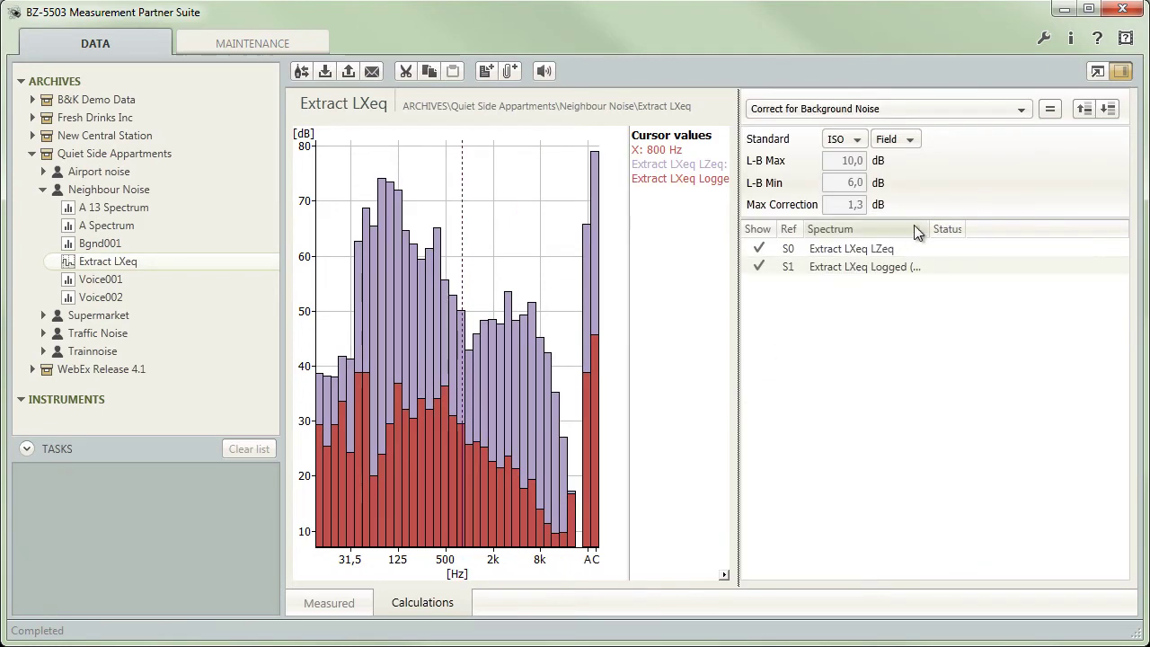
left_click_drag(928, 228, 1113, 229)
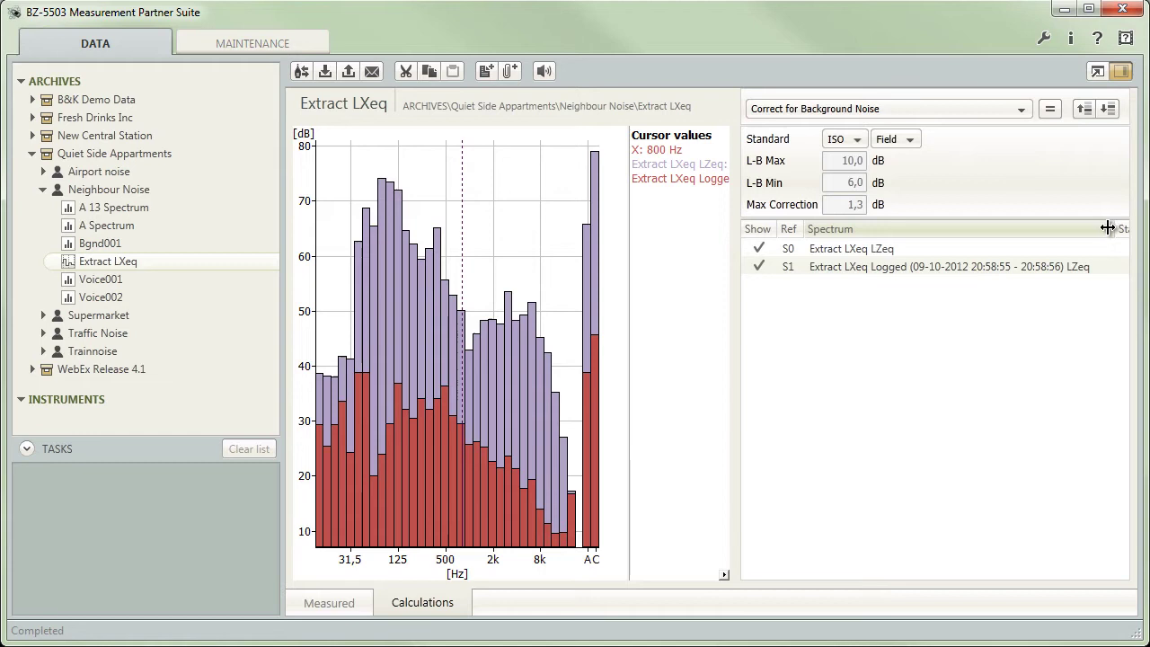
left_click(759, 248)
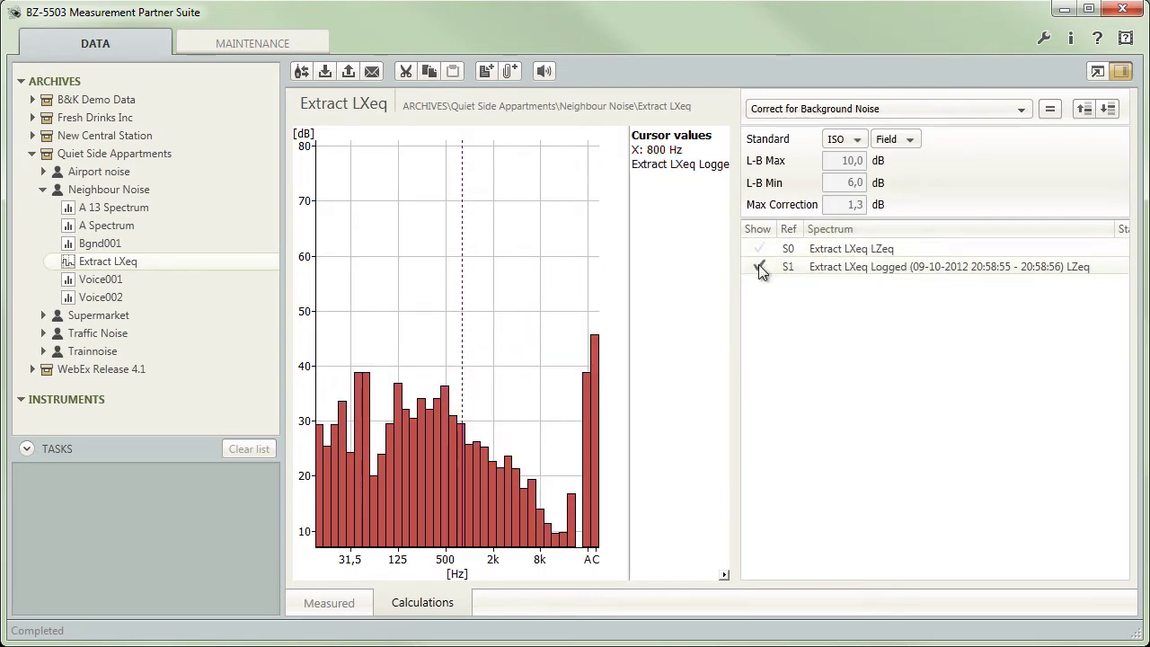
left_click(759, 266)
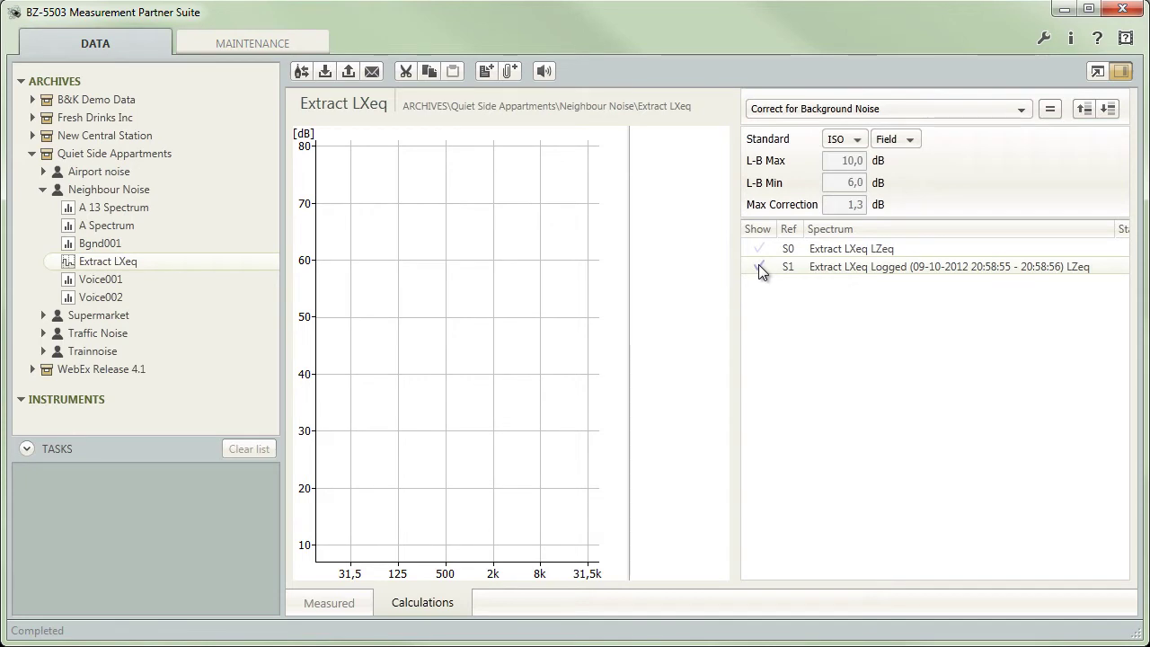
left_click(759, 251)
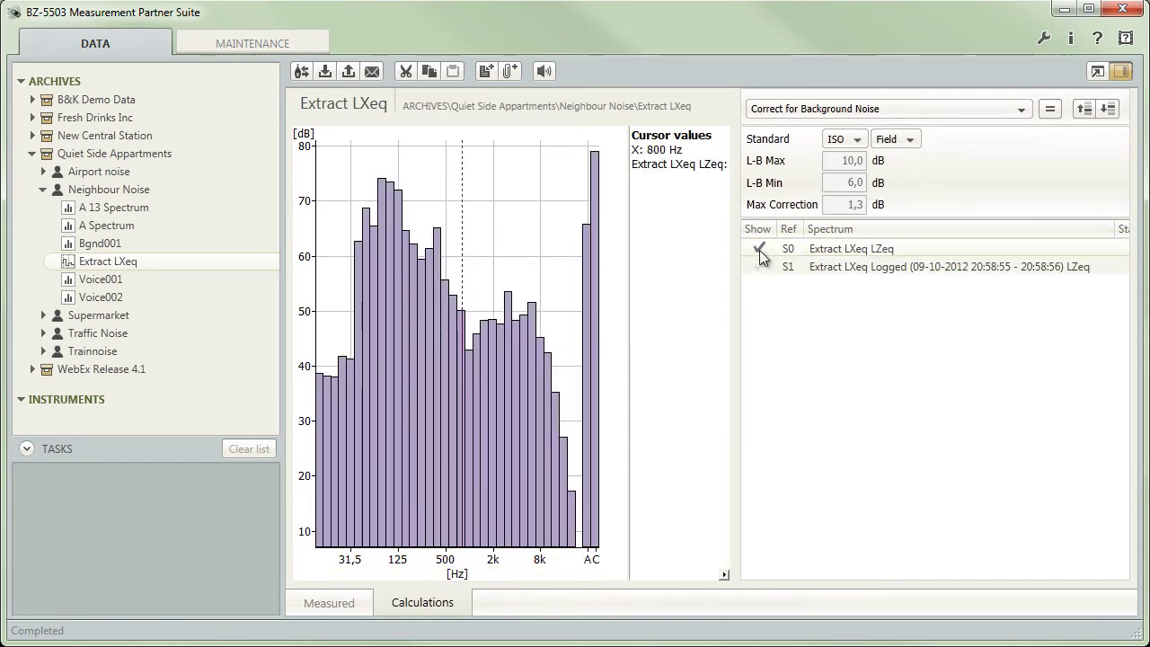
left_click(760, 267)
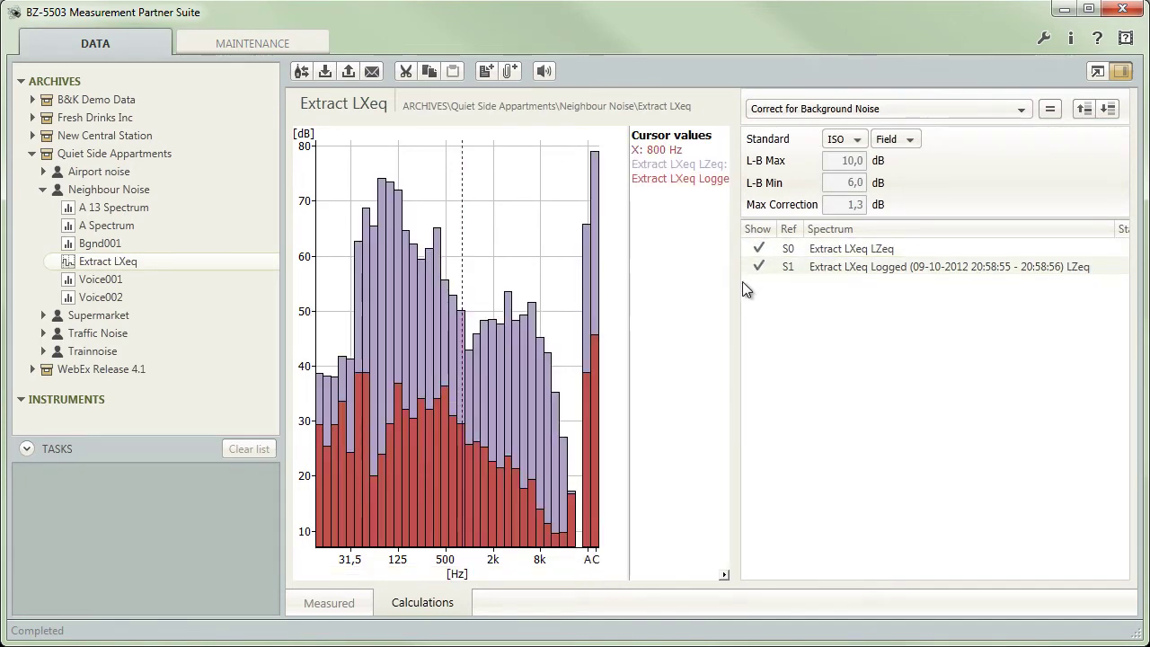
Step: Restore the chart width and float the Extract LXeq calculation in a separate window
left_click_drag(742, 281, 885, 288)
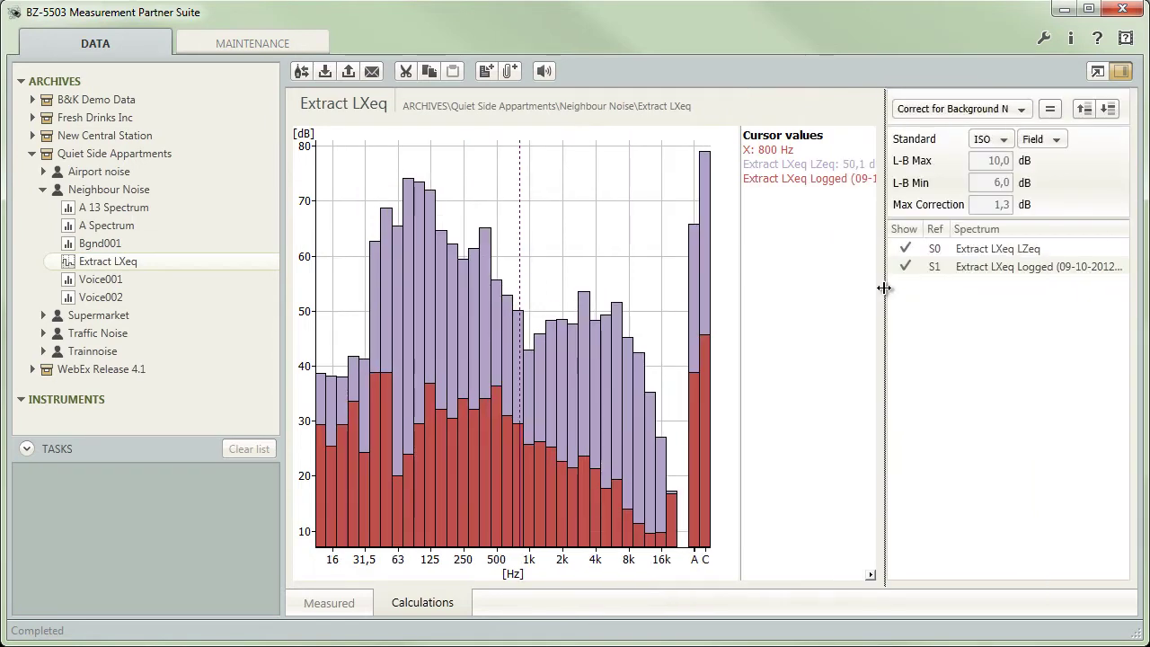
left_click(1097, 71)
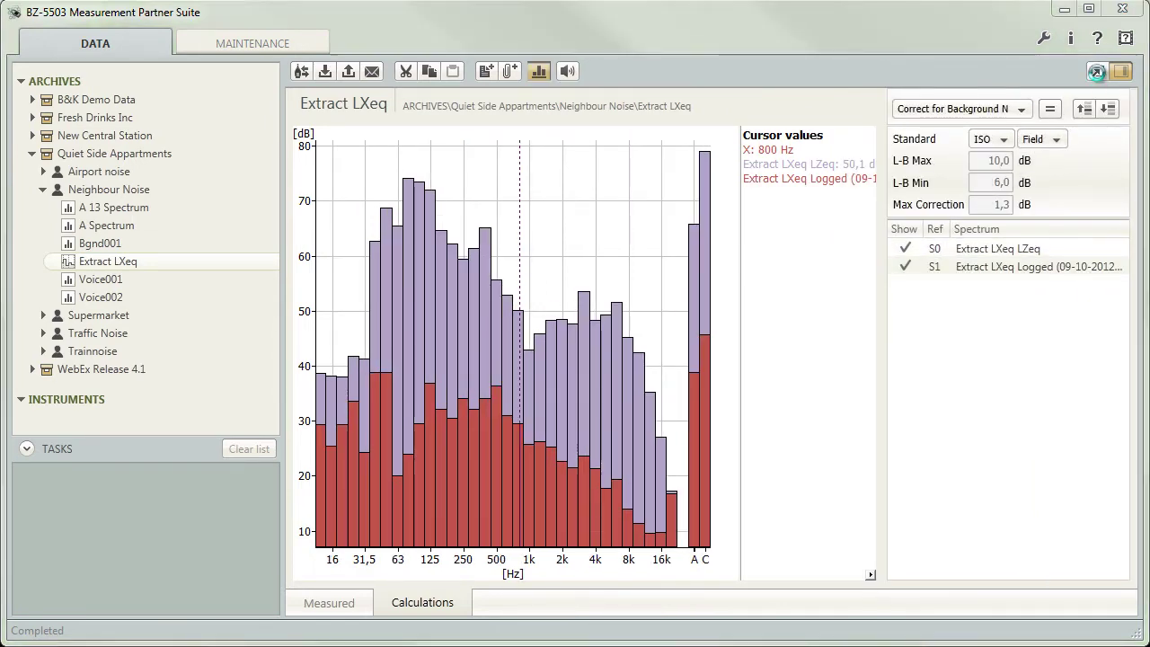
left_click_drag(685, 122, 734, 27)
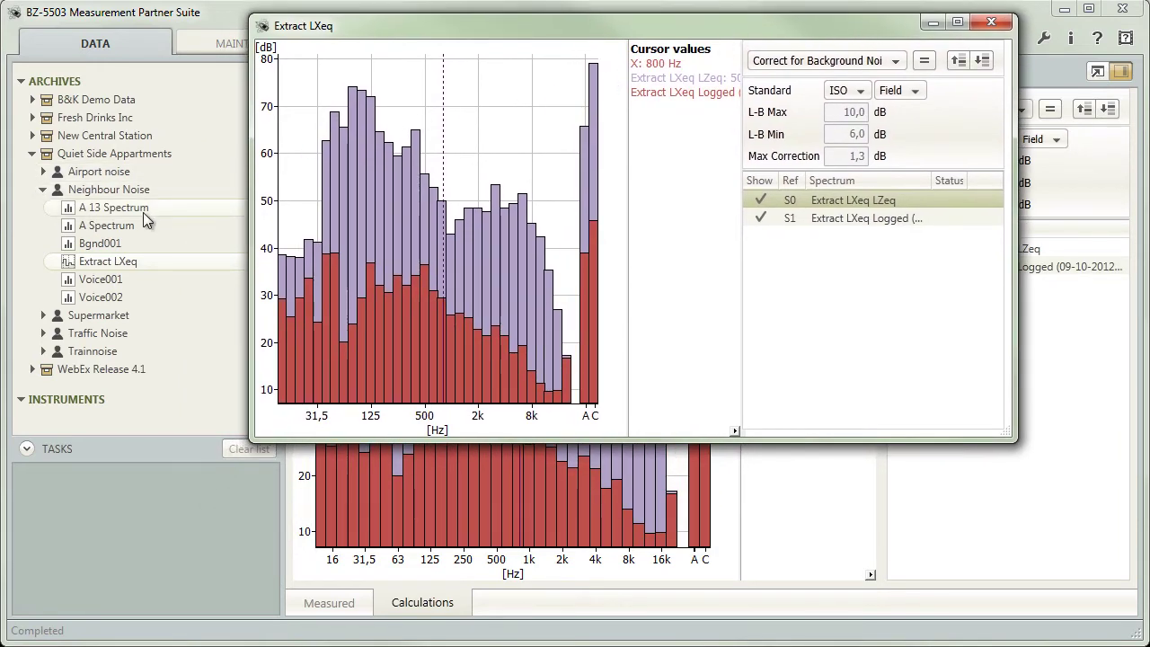
Step: Bring the main view to its calculations and add the floating window's logged spectrum to the list
left_click(107, 226)
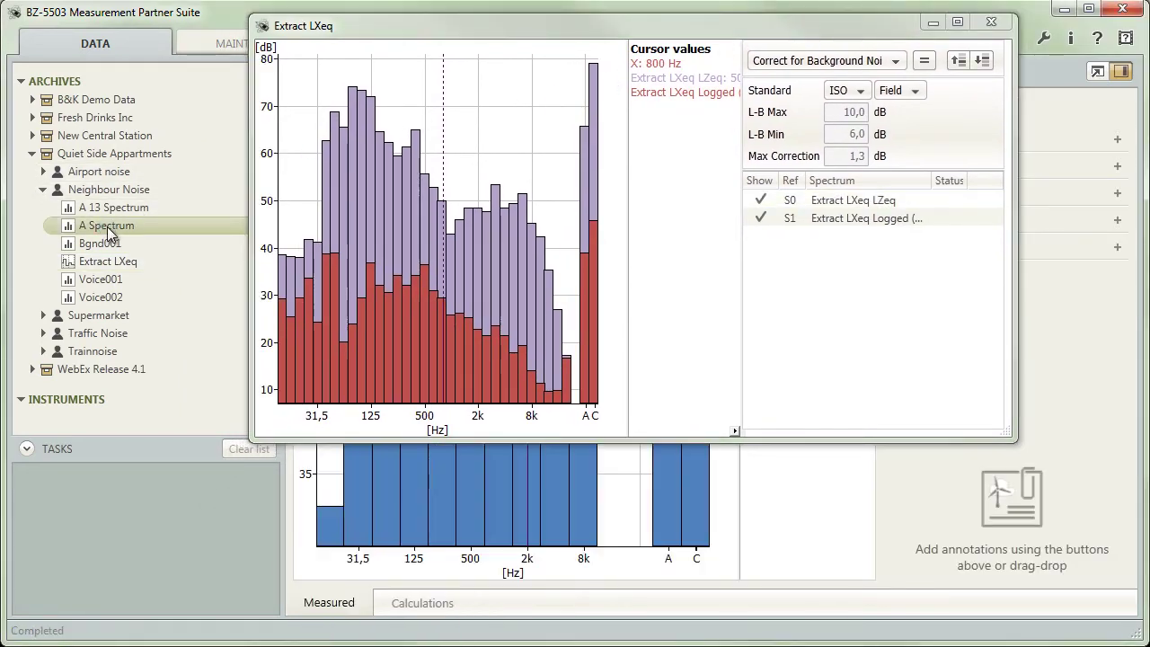
left_click(415, 603)
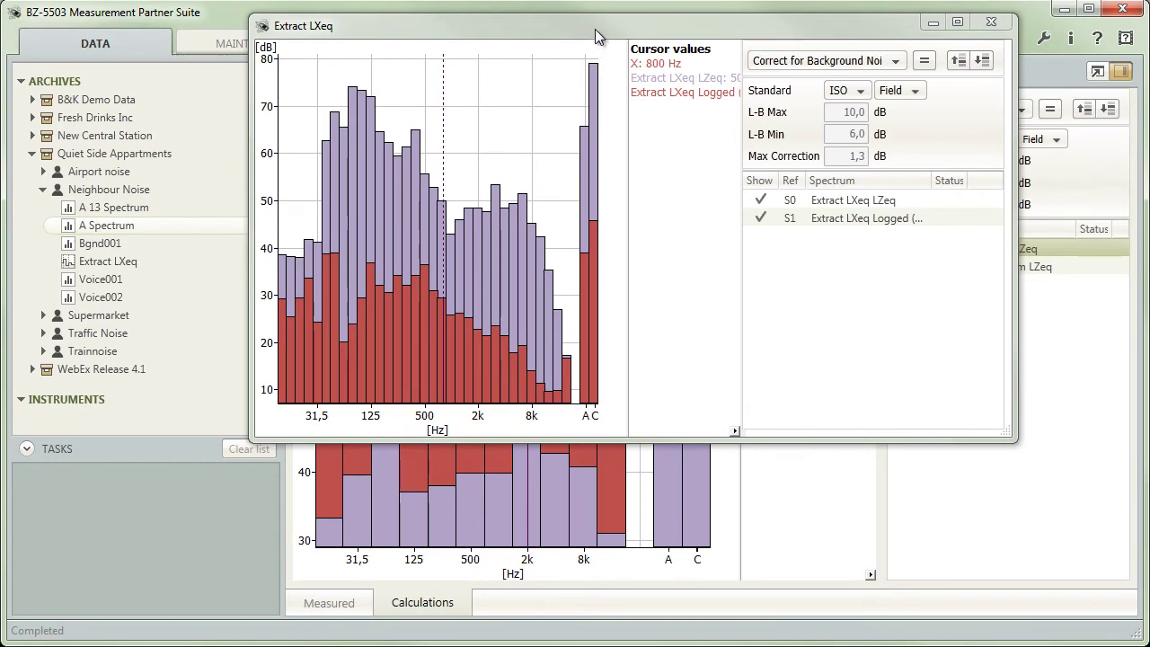
left_click_drag(598, 36, 426, 108)
left_click(665, 292)
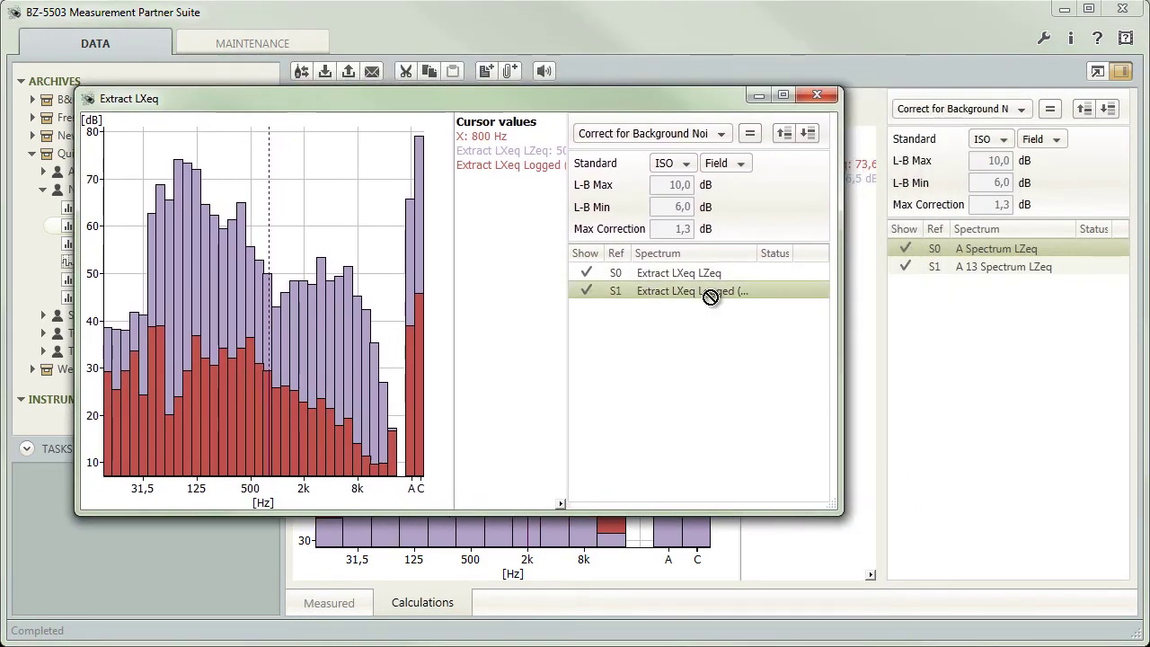
left_click_drag(956, 297, 956, 297)
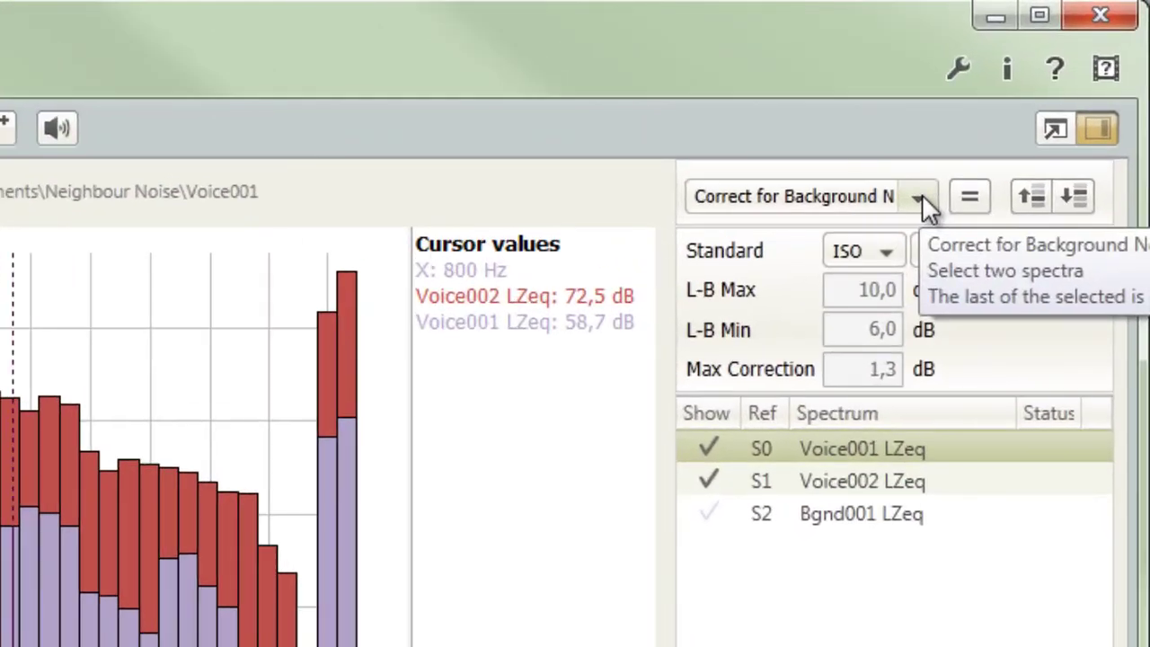
Step: Open the calculation-type list, currently set to Correct for Background Noise
left_click(983, 144)
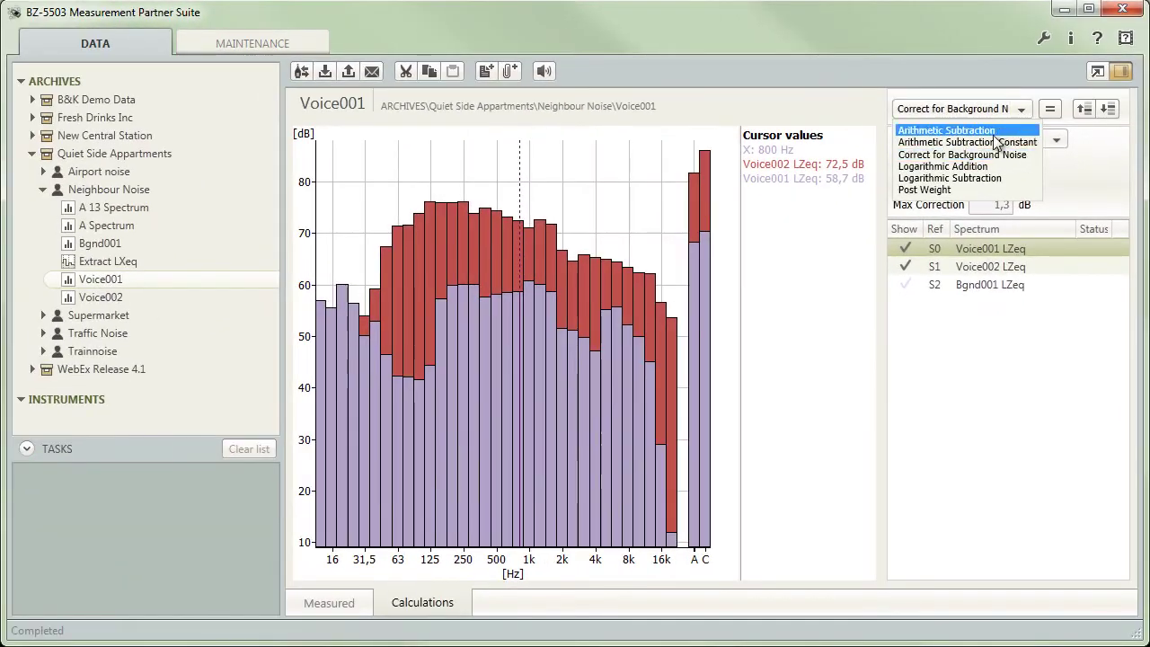
Step: Post-weight Voice001 and Voice002 LZeq with A weighting, producing PW A S0 and PW A S1
left_click(954, 190)
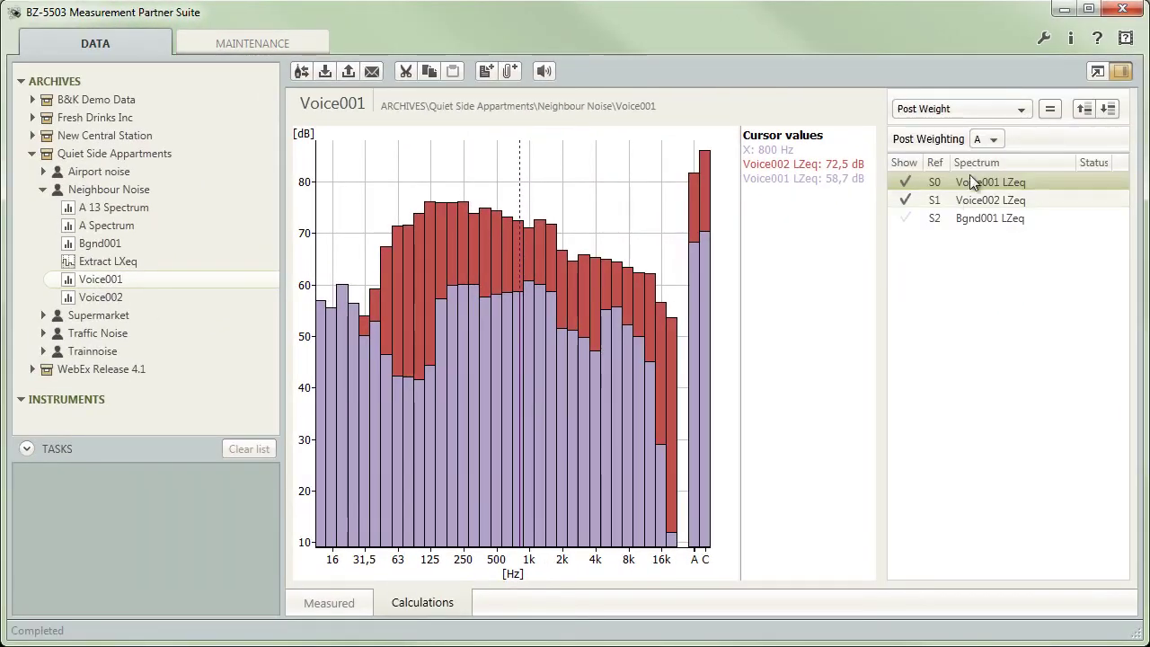
left_click(993, 140)
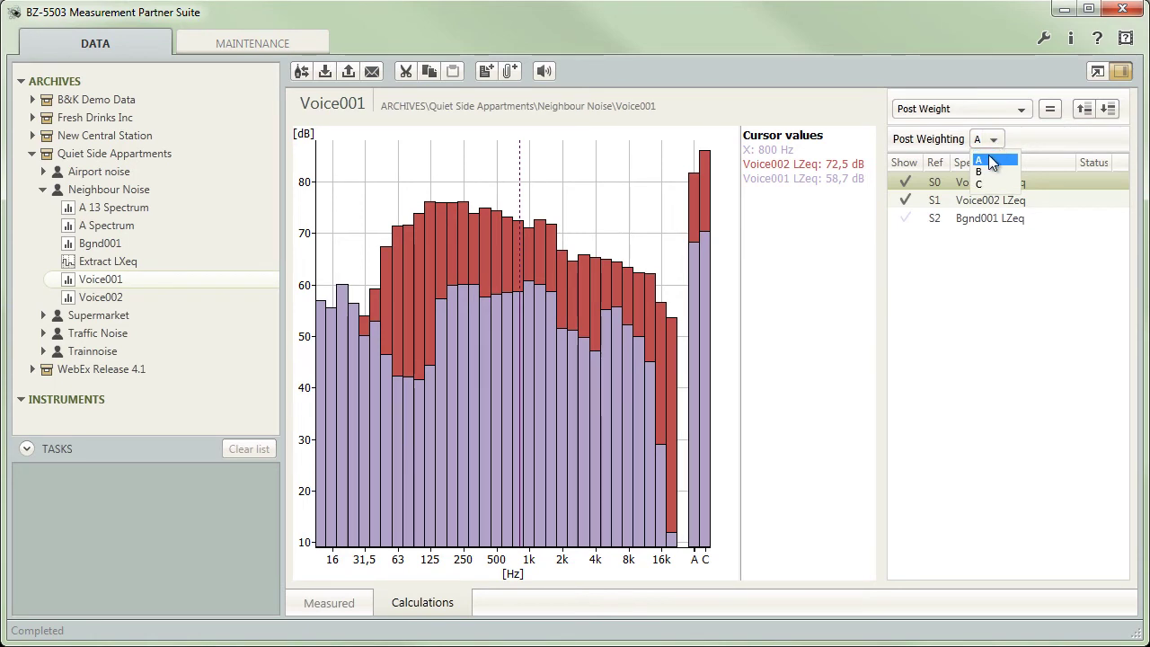
left_click(989, 160)
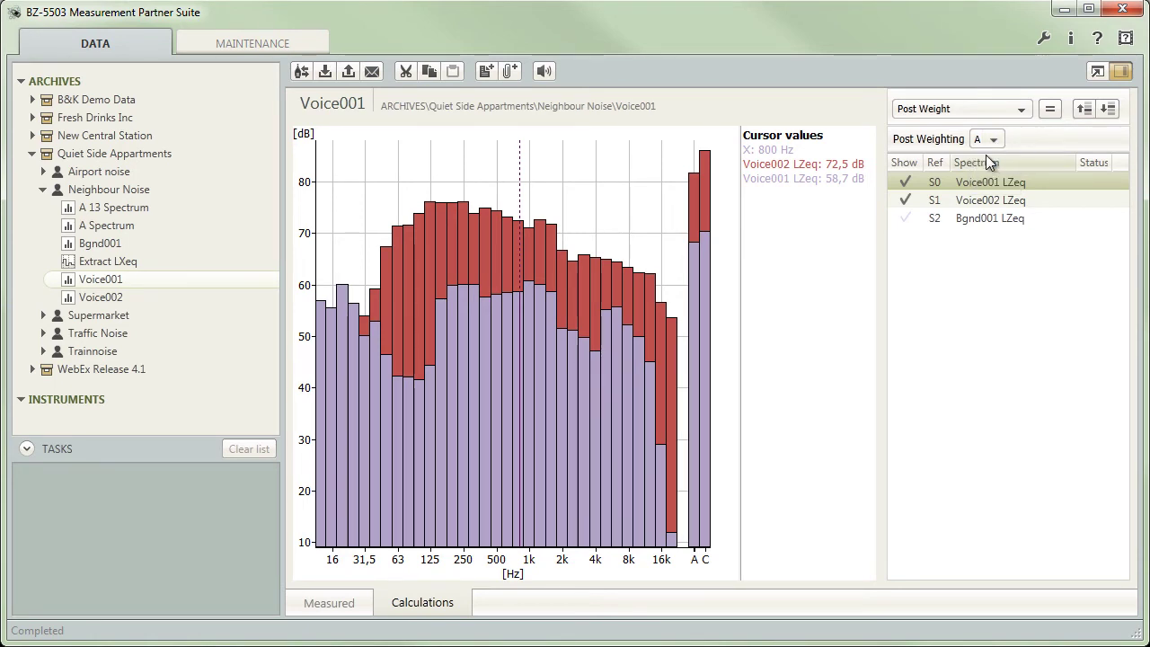
left_click(969, 206, "ctrl")
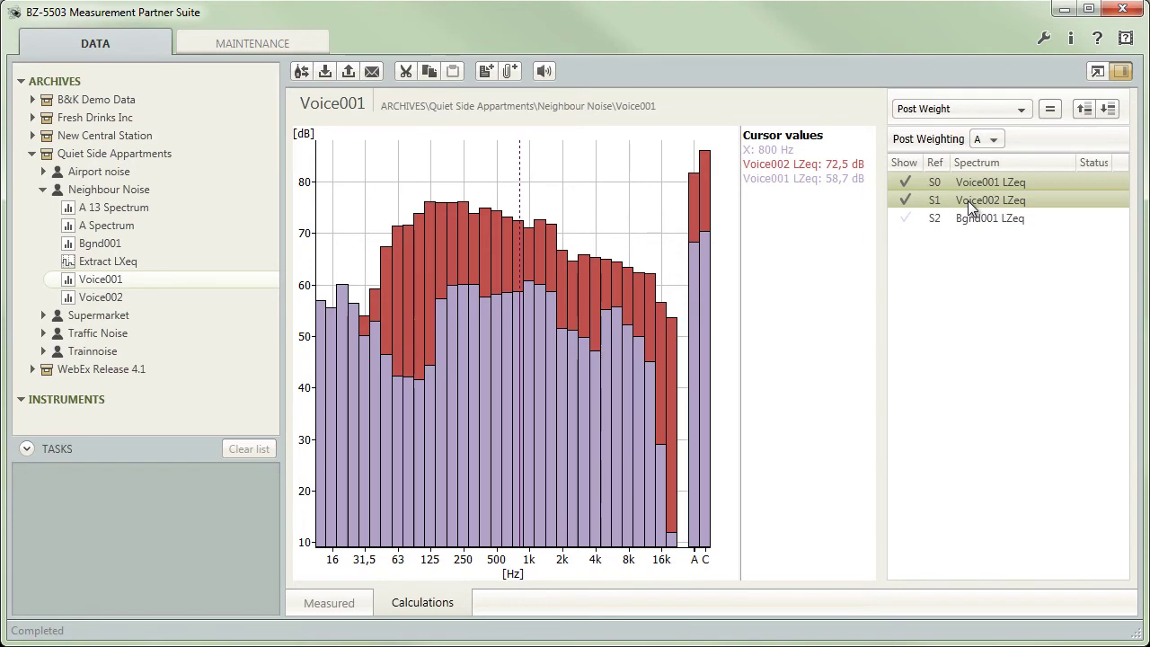
left_click(1049, 109)
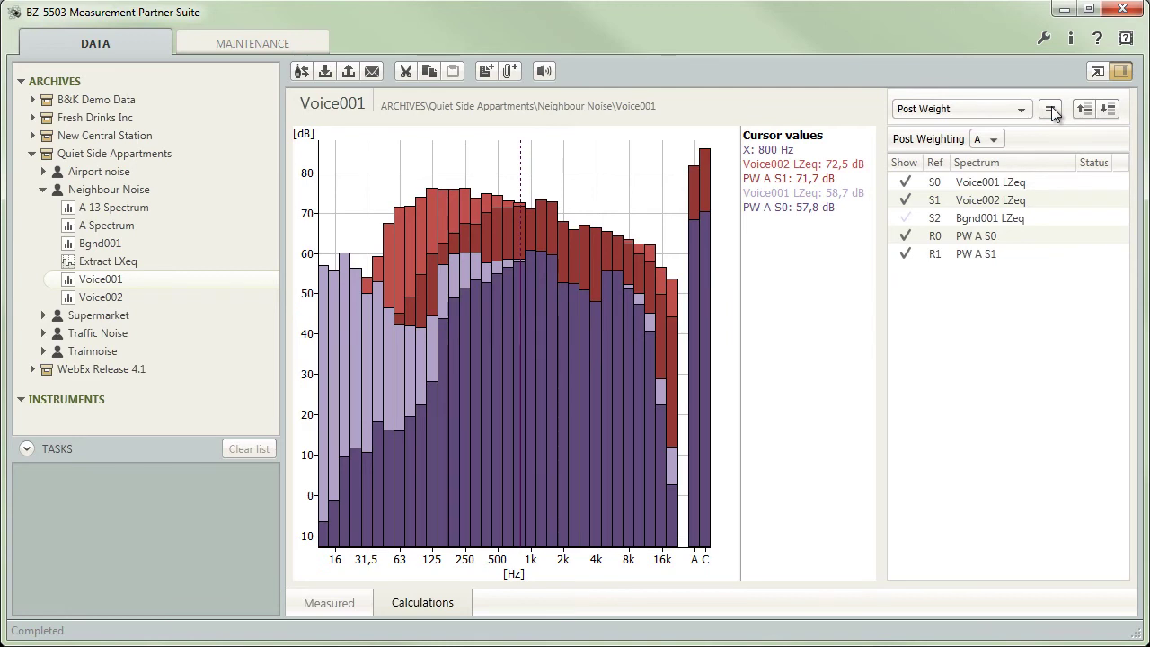
Step: Hide PW A S0 and PW A S1, then compute LogAdd S0+S1 from Voice001 and Voice002 LZeq
left_click(903, 236)
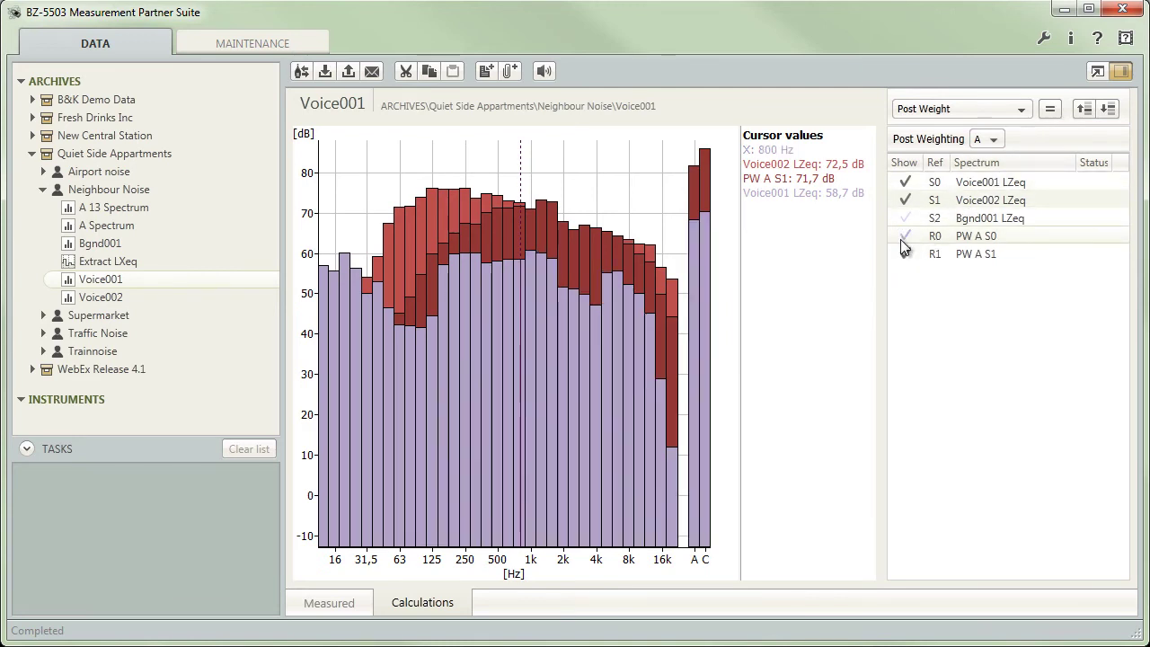
left_click(902, 250)
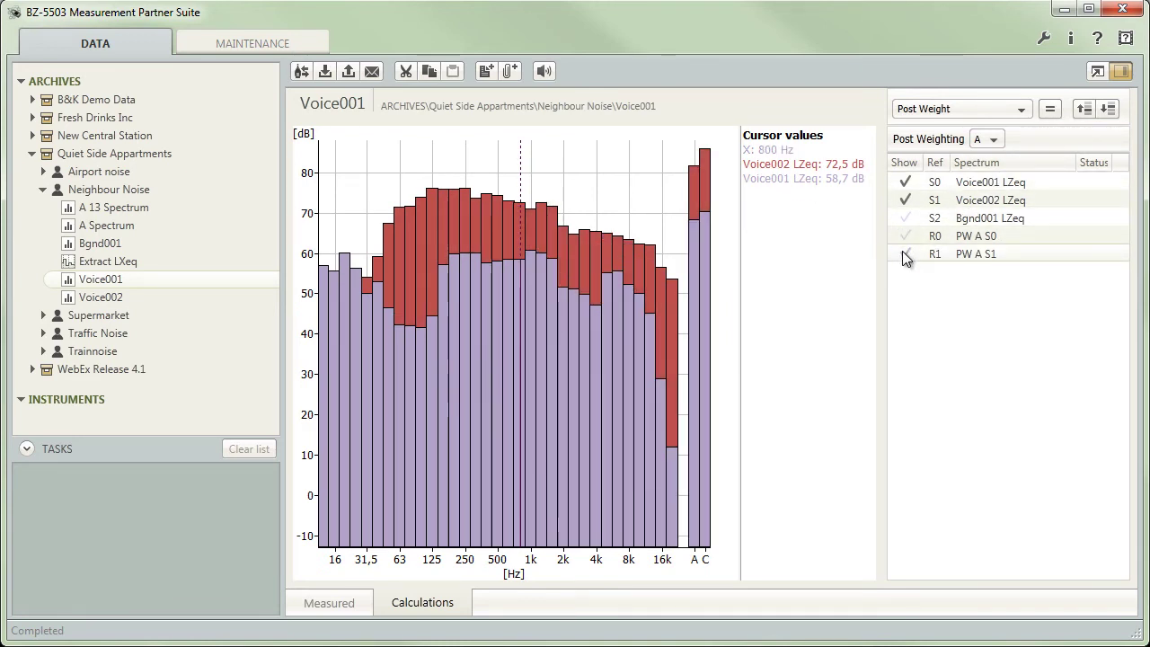
left_click(974, 110)
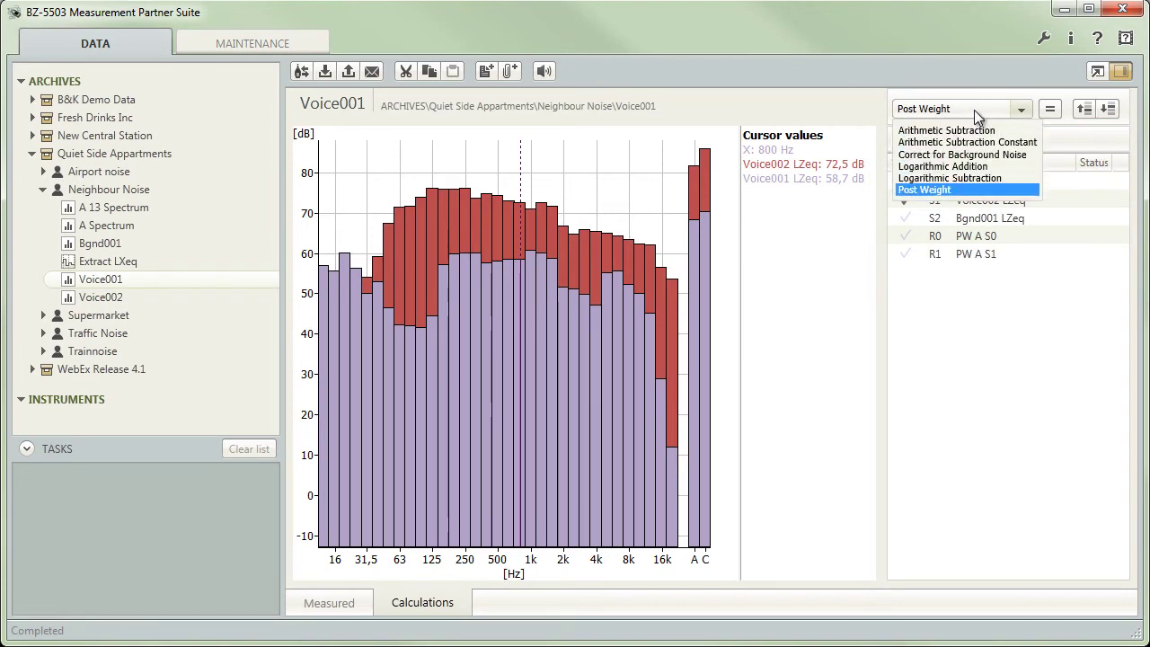
left_click(962, 166)
left_click(962, 166)
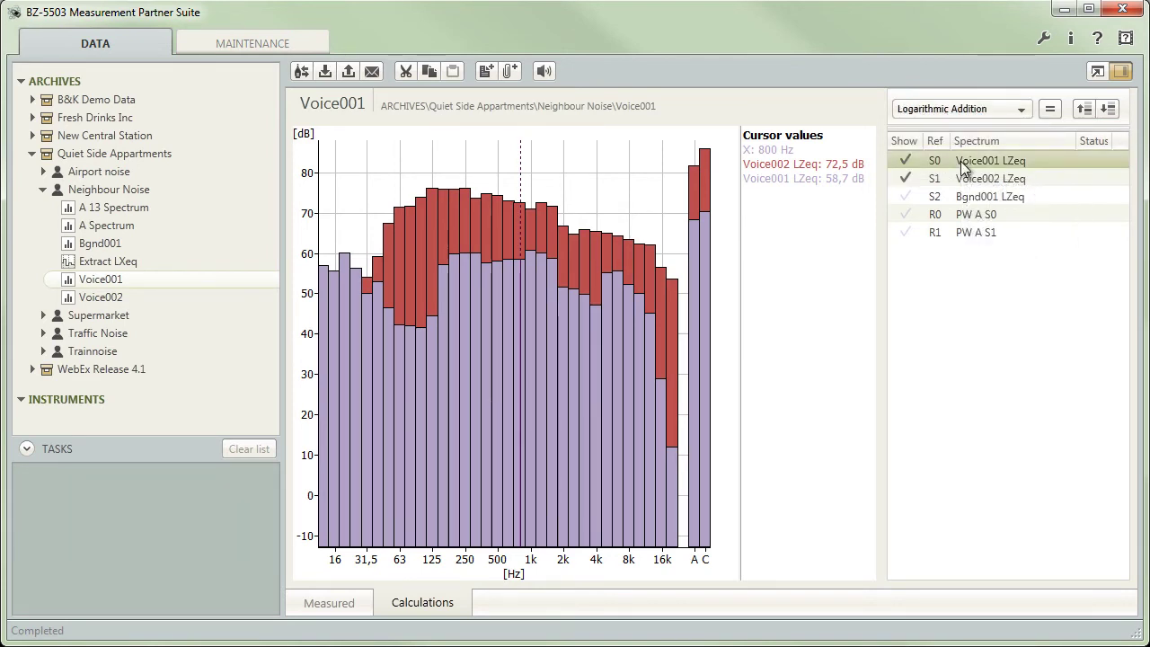
left_click(958, 180, "shift")
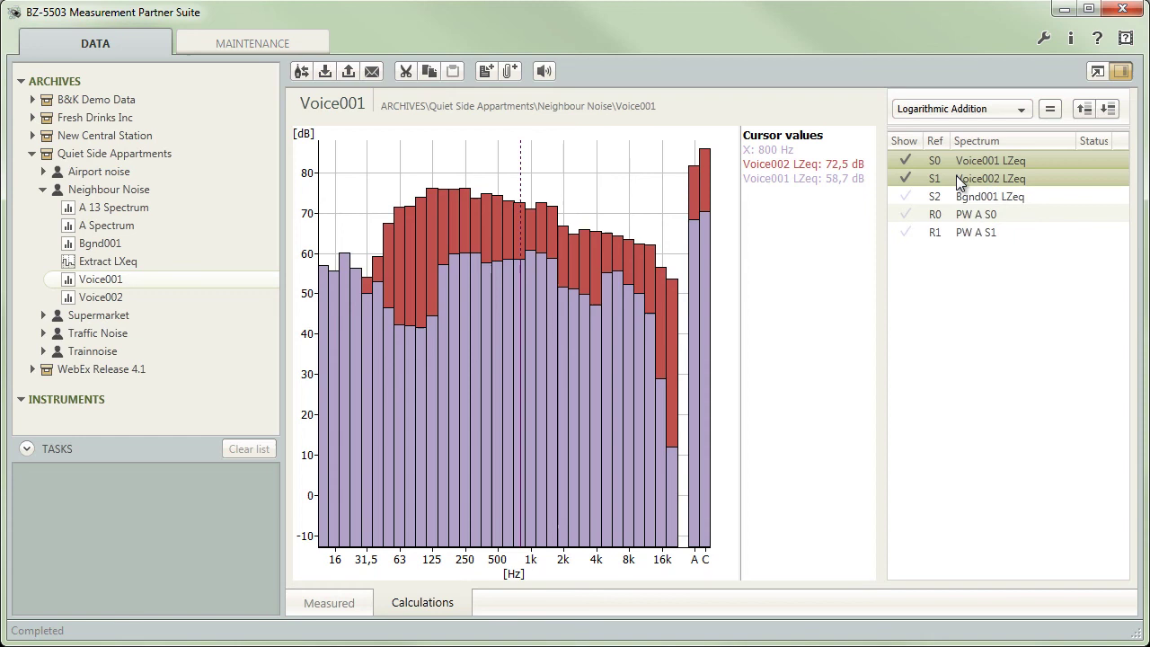
left_click(1049, 110)
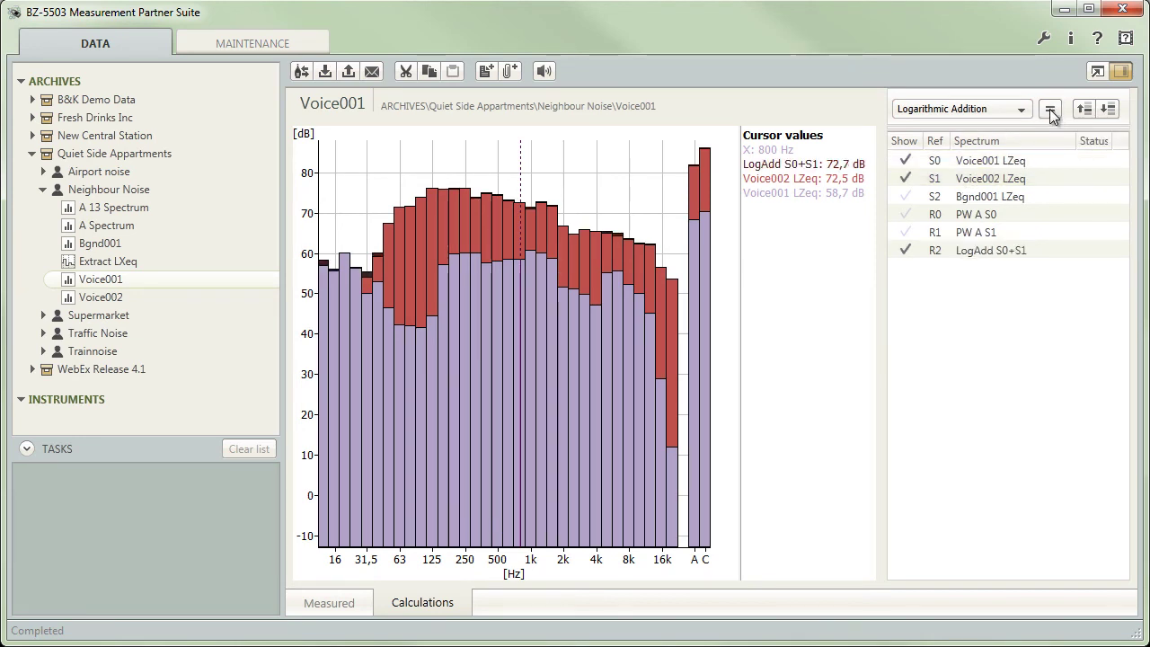
Step: Move Voice002 LZeq above Voice001 LZeq and back again to test reordering
left_click(1006, 176)
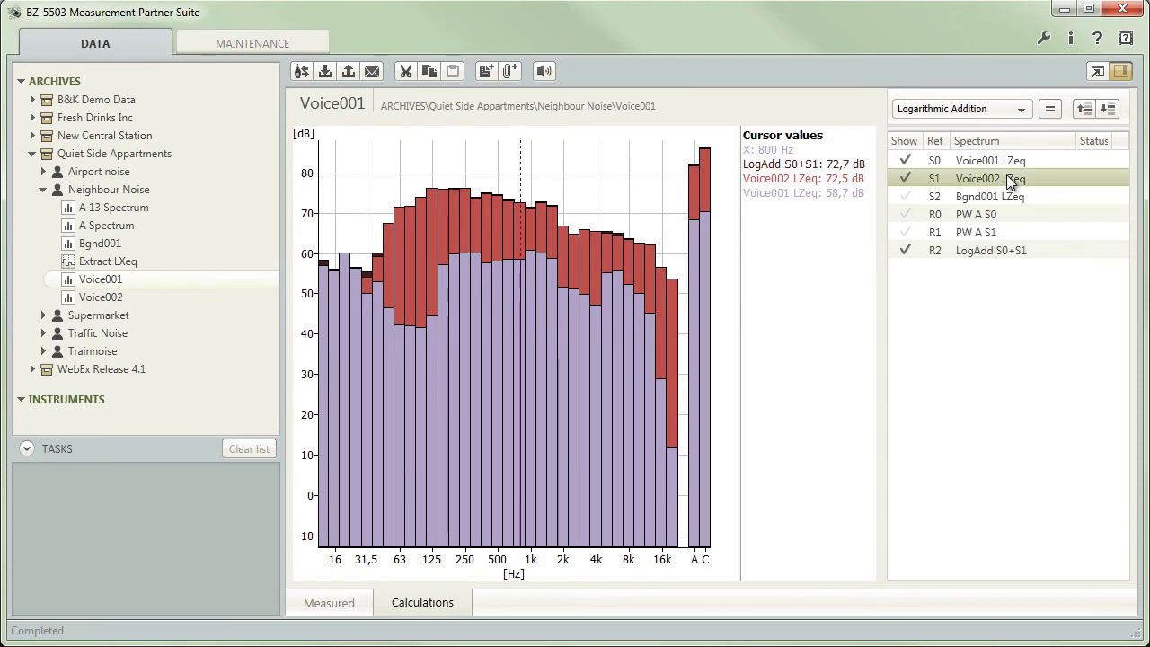
left_click(1084, 109)
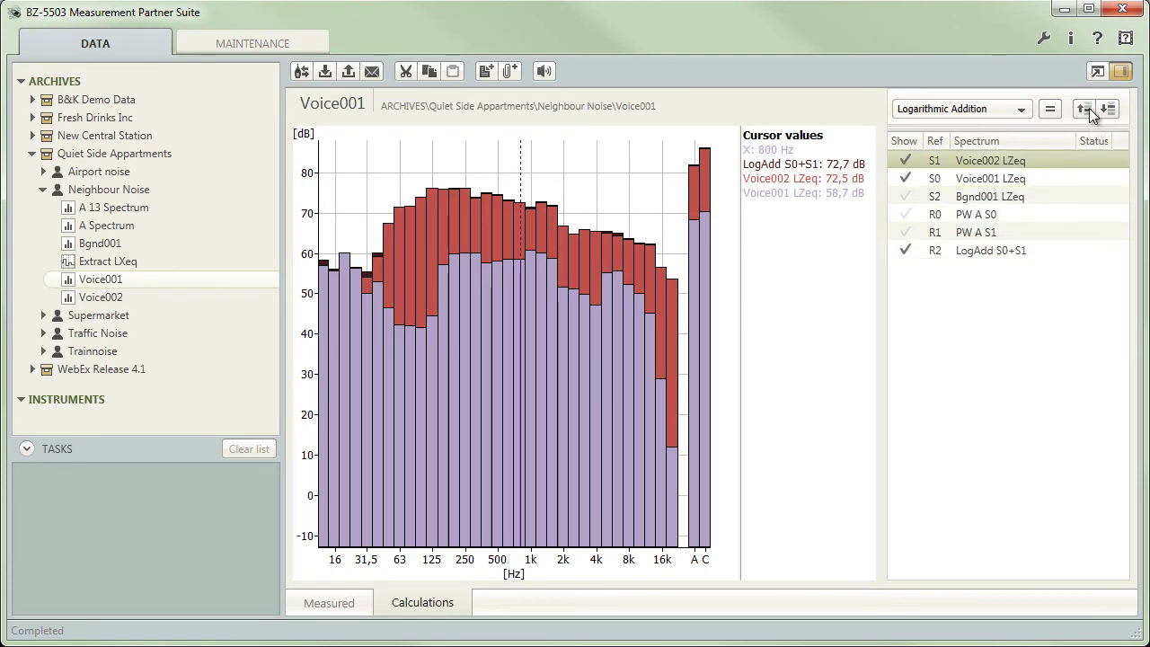
left_click(1110, 110)
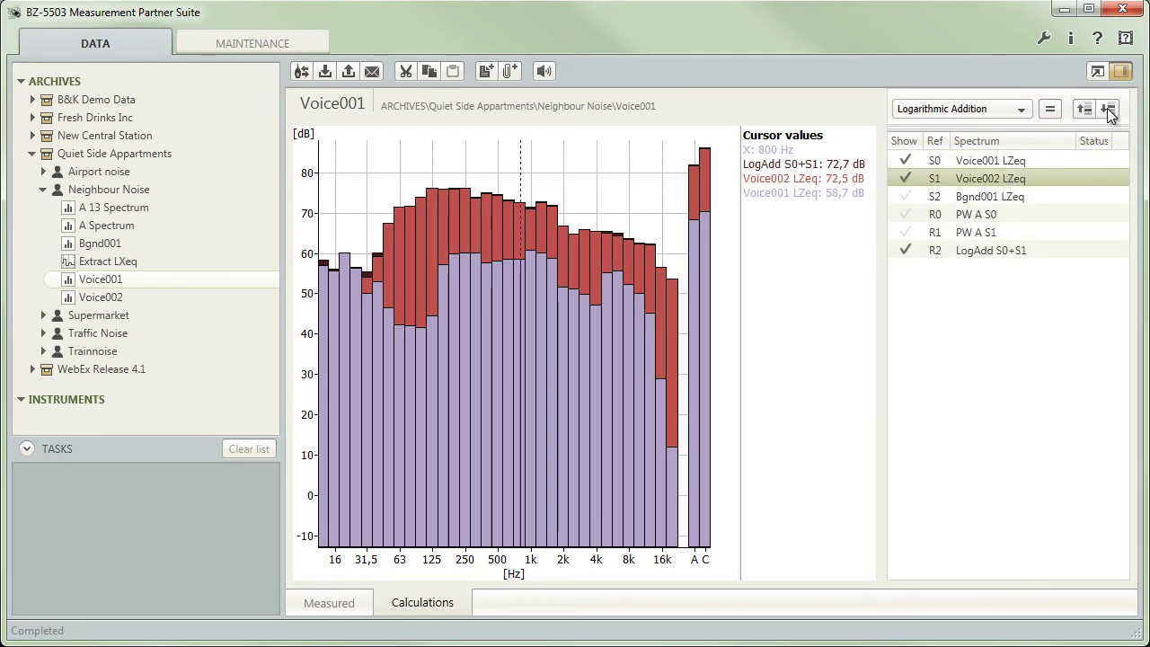
Step: Hide LogAdd S0+S1, show Bgnd001 LZeq, and choose Correct for Background Noise
left_click(905, 251)
left_click(907, 196)
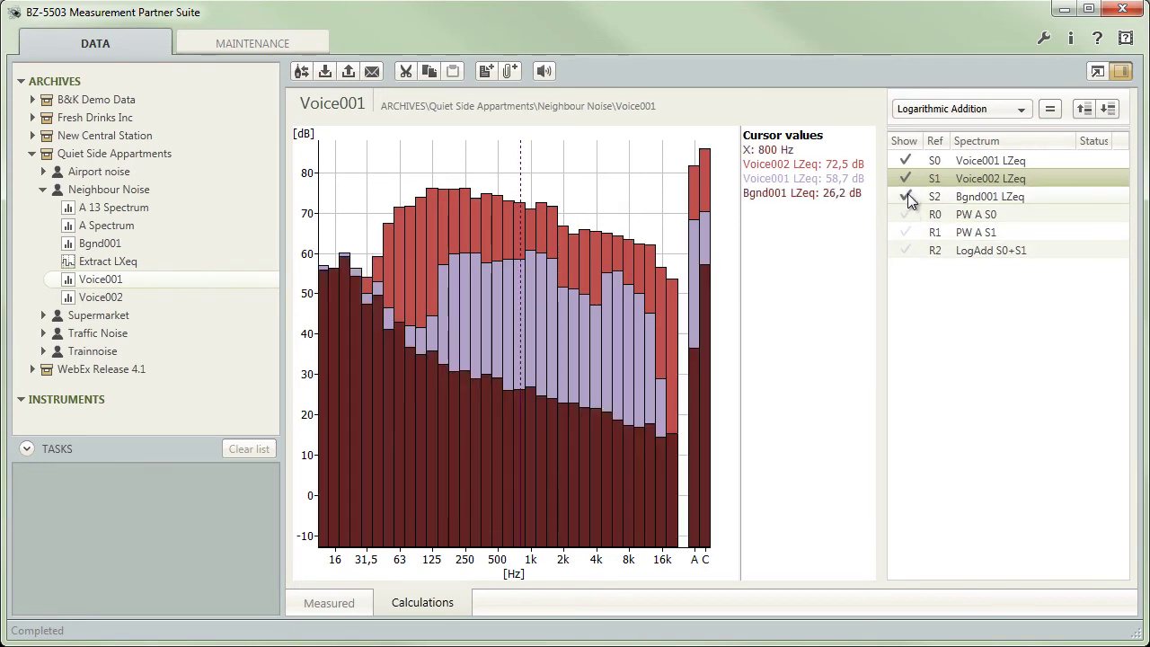
left_click(1021, 109)
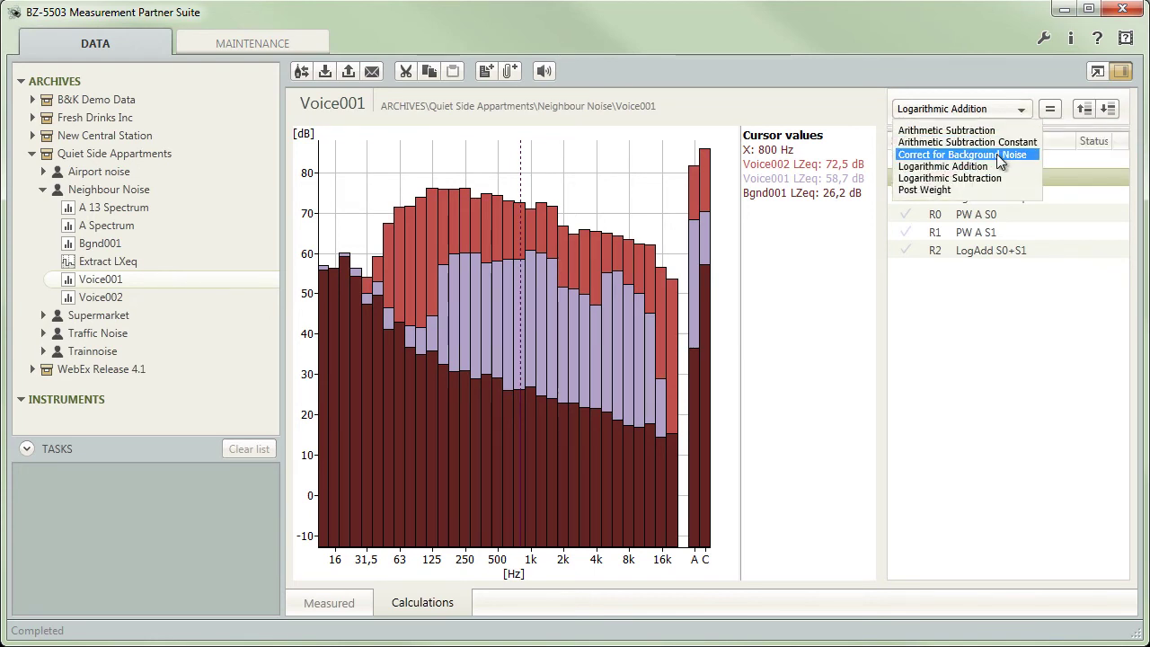
left_click(1000, 157)
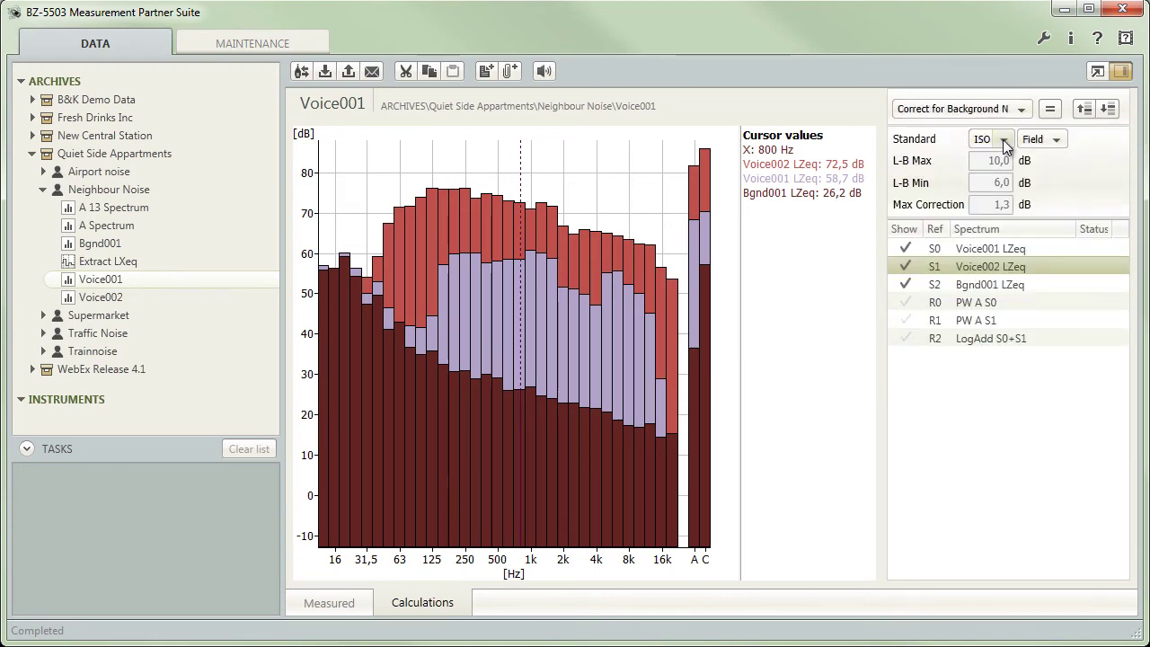
Step: Correct Voice001 LZeq against Bgnd001 LZeq, producing BGCor S0-S2 at 58,7 dB at 800 Hz
left_click(965, 247)
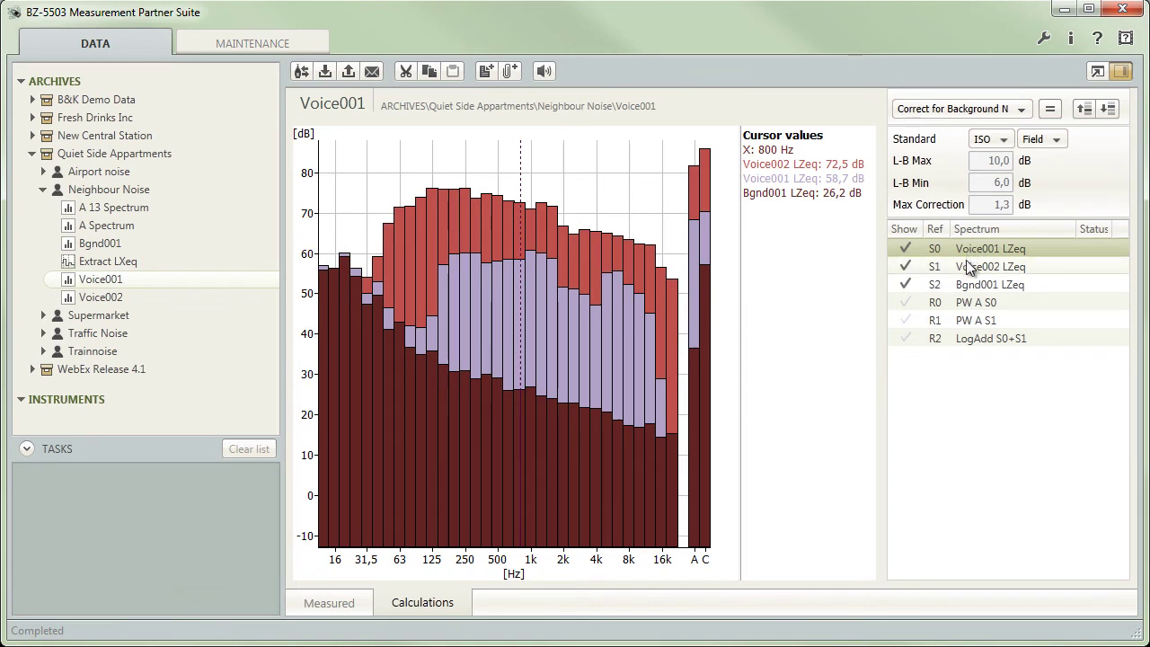
mouse_move(965, 288)
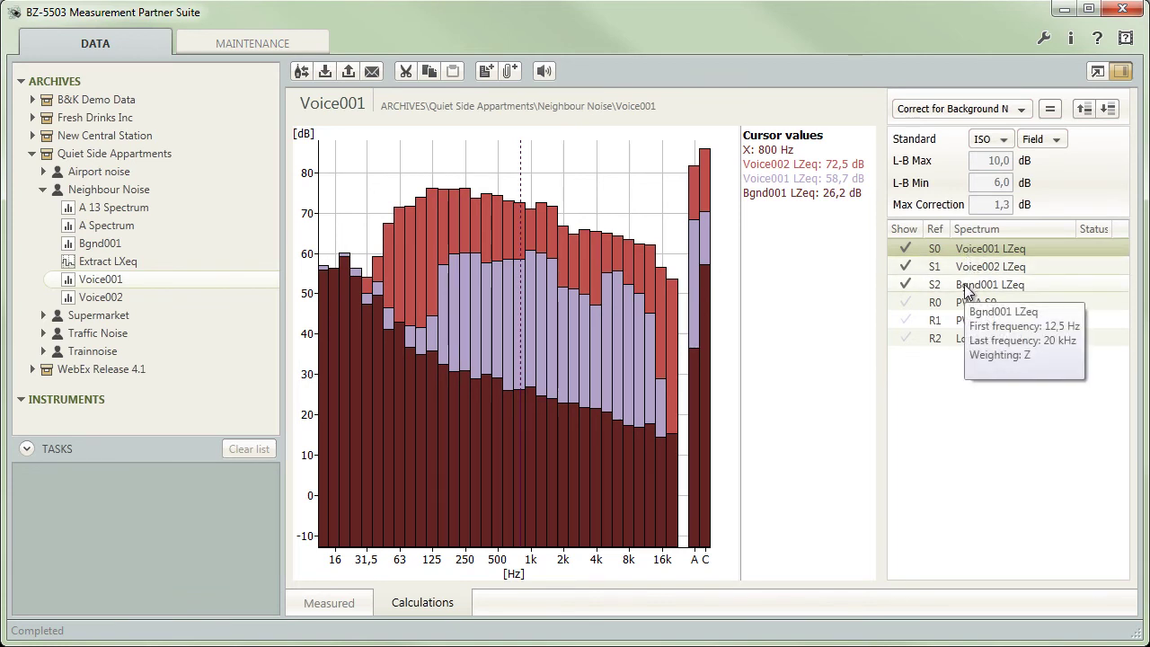
left_click(964, 284, "ctrl")
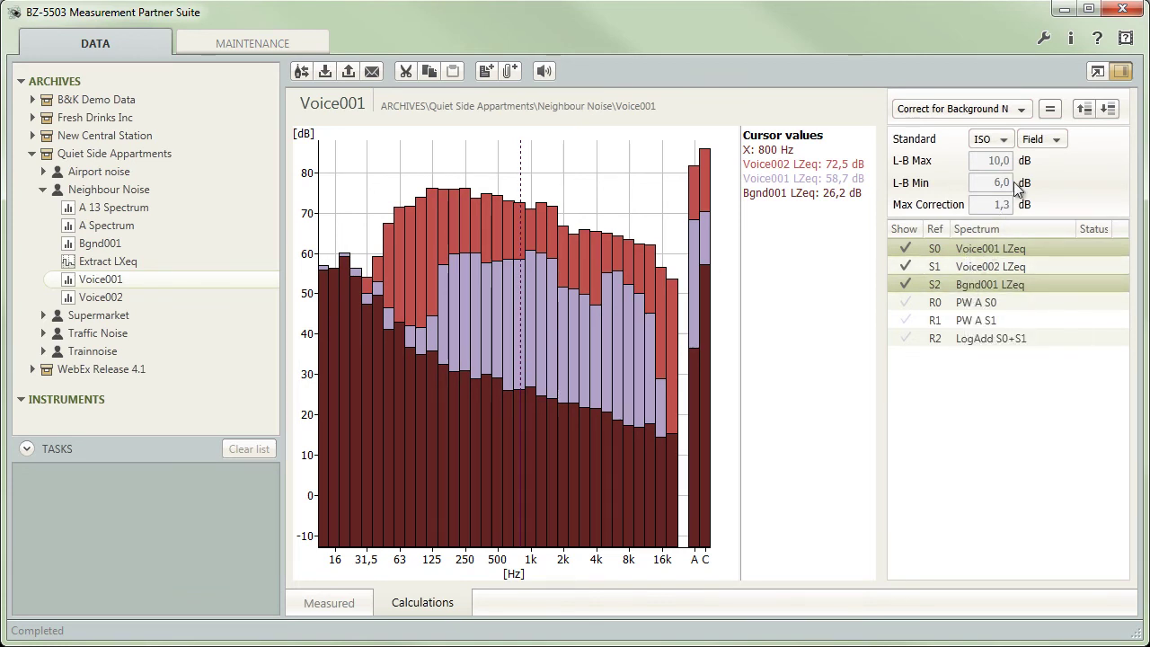
left_click(1047, 109)
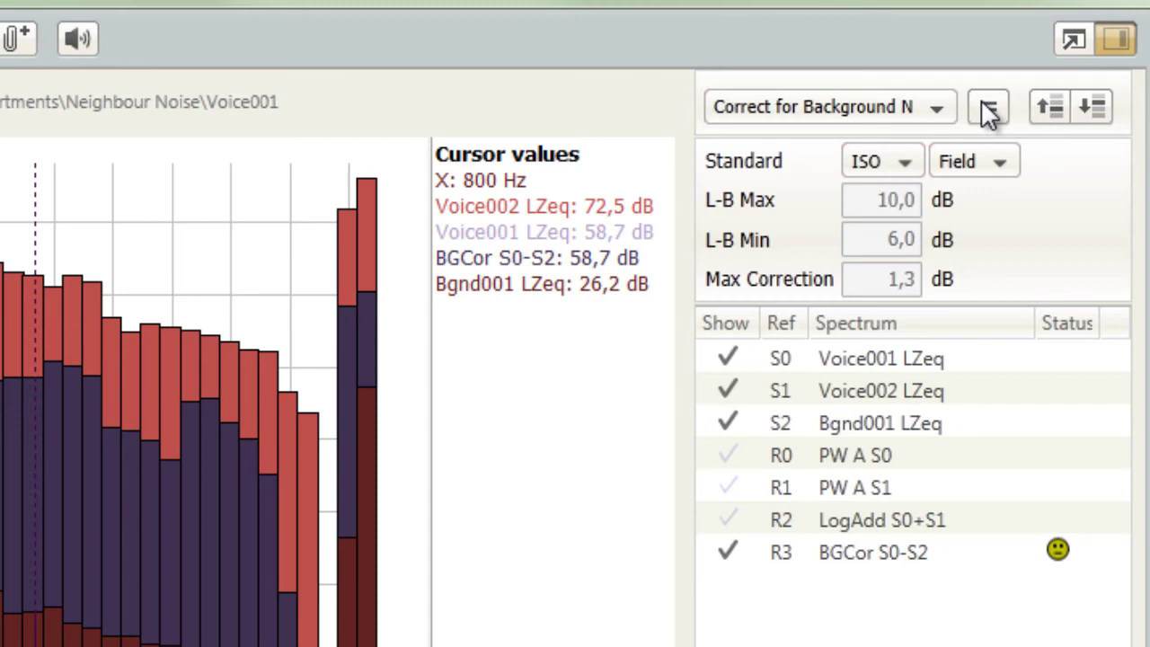
Step: Hide S0, S1, S2 and BGCor S0-S2, showing only PW A S0 and PW A S1
left_click(731, 360)
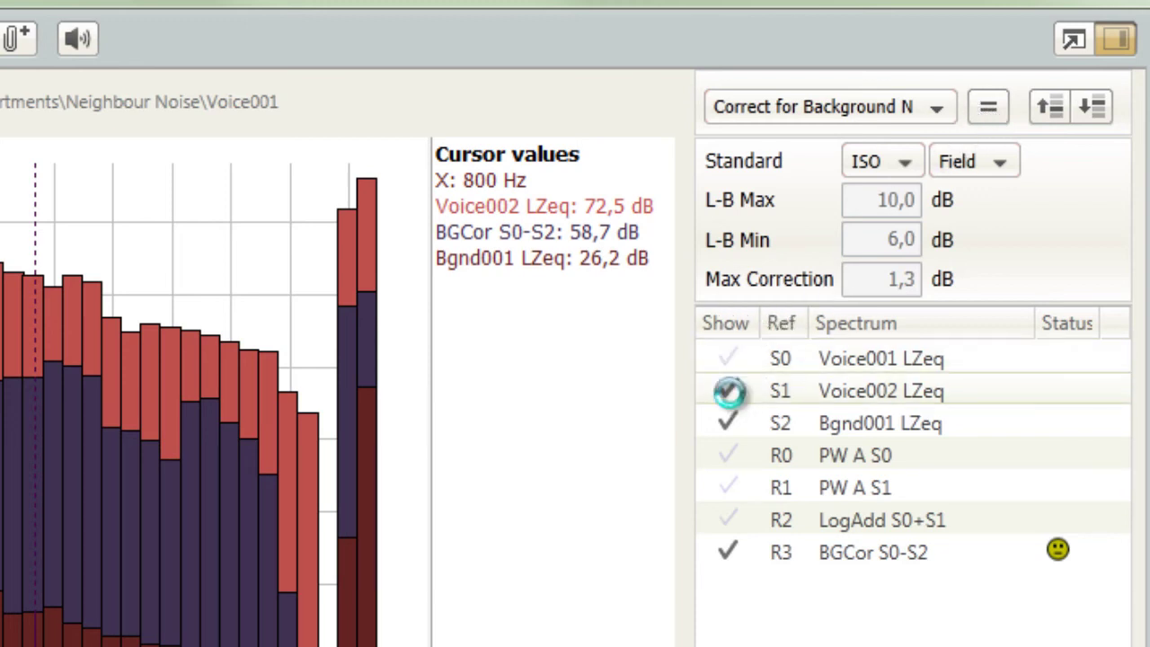
left_click(729, 390)
left_click(733, 416)
left_click(726, 551)
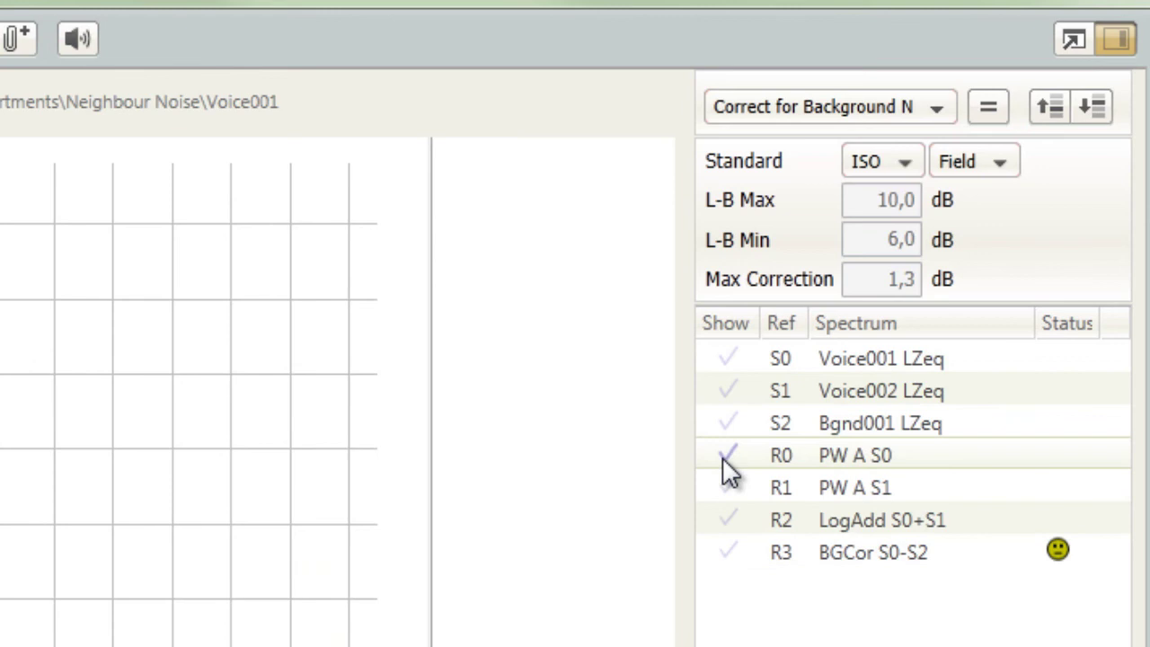
left_click(727, 456)
left_click(730, 492)
Step: Sum PW A S0 and PW A S1 logarithmically as LogAdd R0+R1, 71,9 dB at 800 Hz
left_click(845, 456)
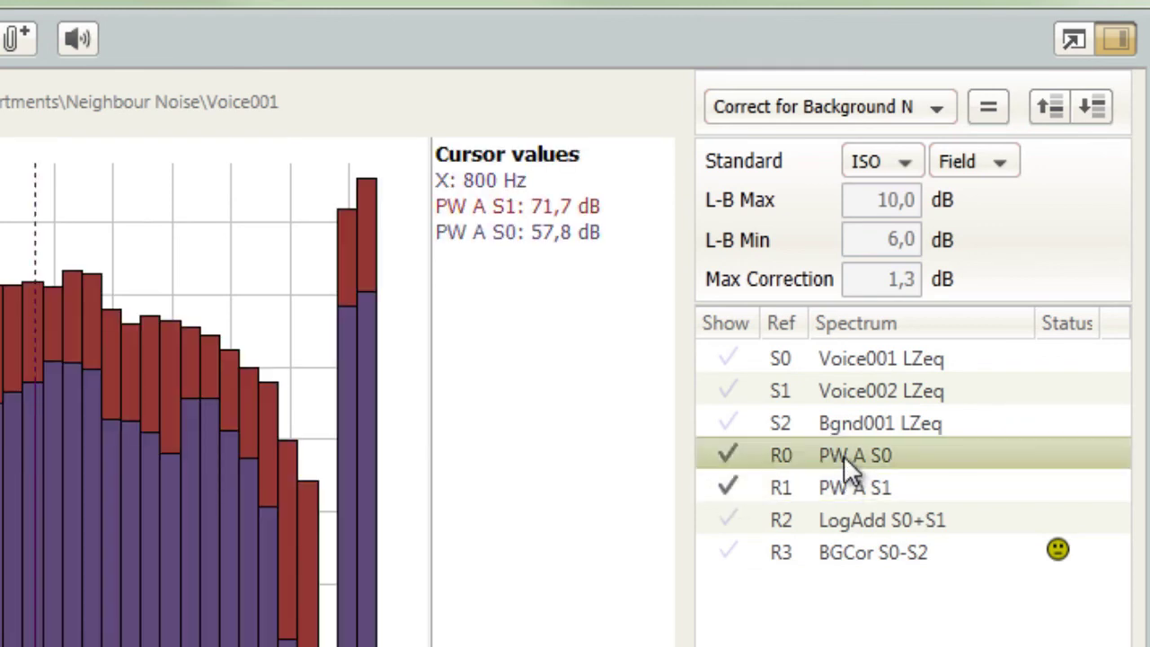
left_click(854, 485, "ctrl")
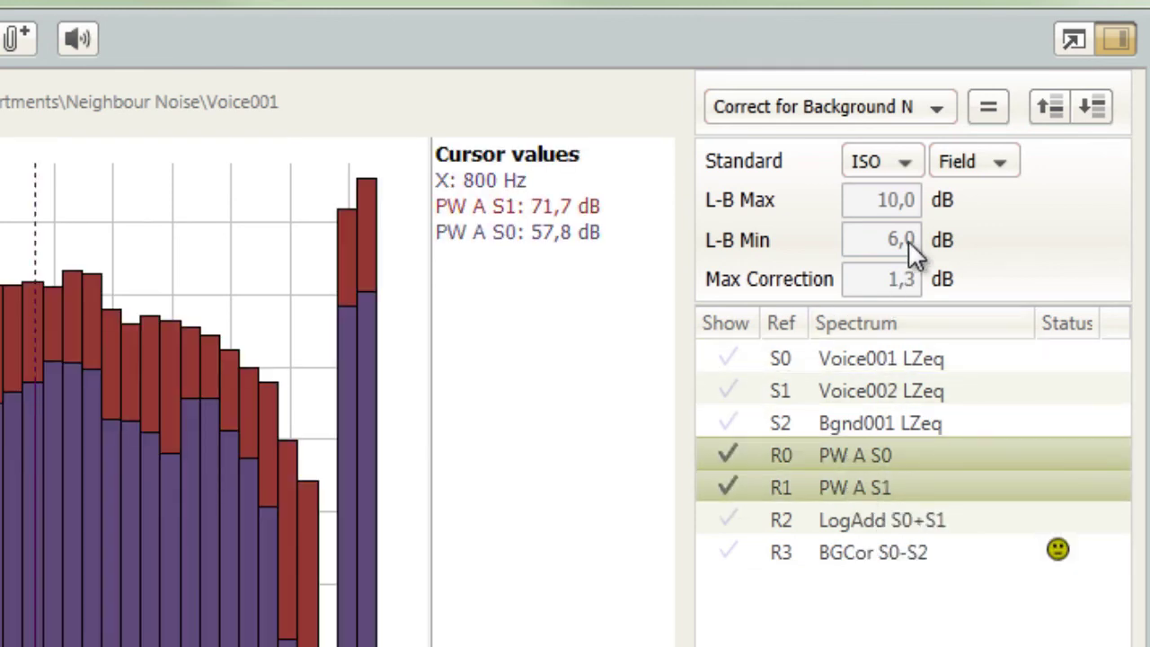
left_click(937, 108)
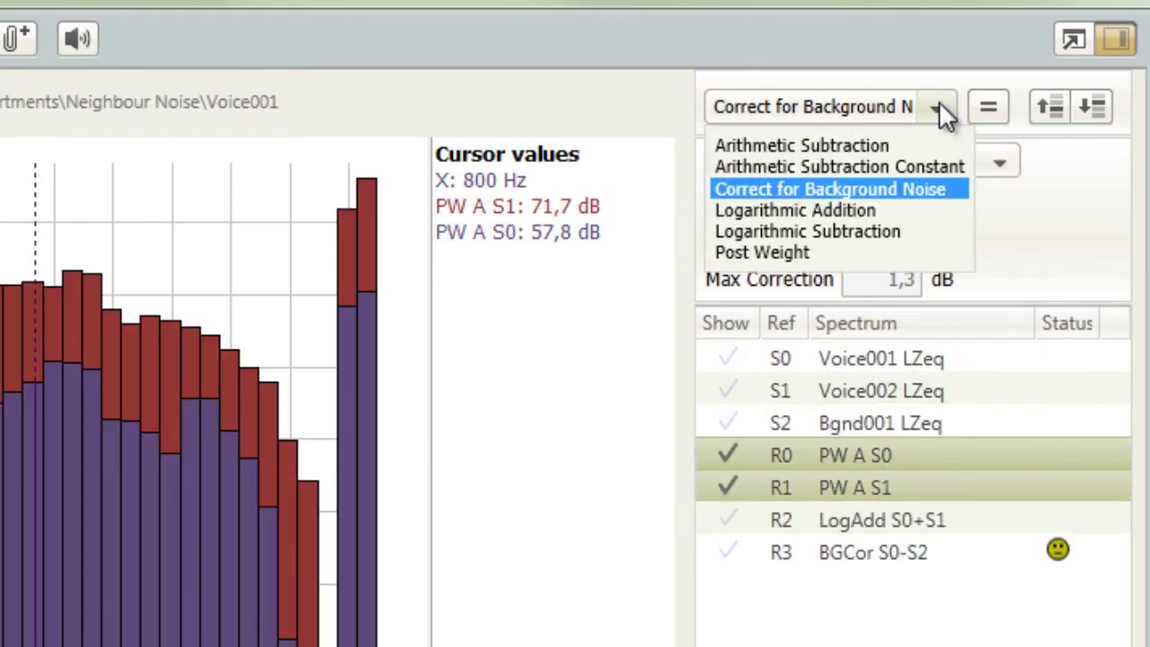
left_click(868, 209)
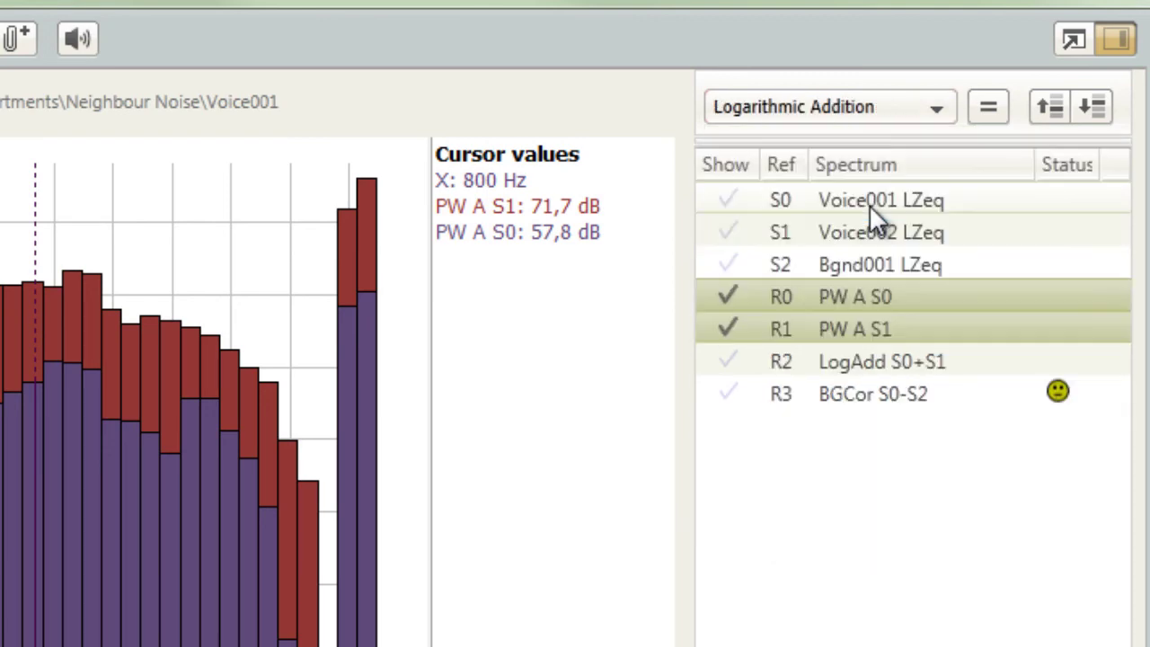
left_click(989, 104)
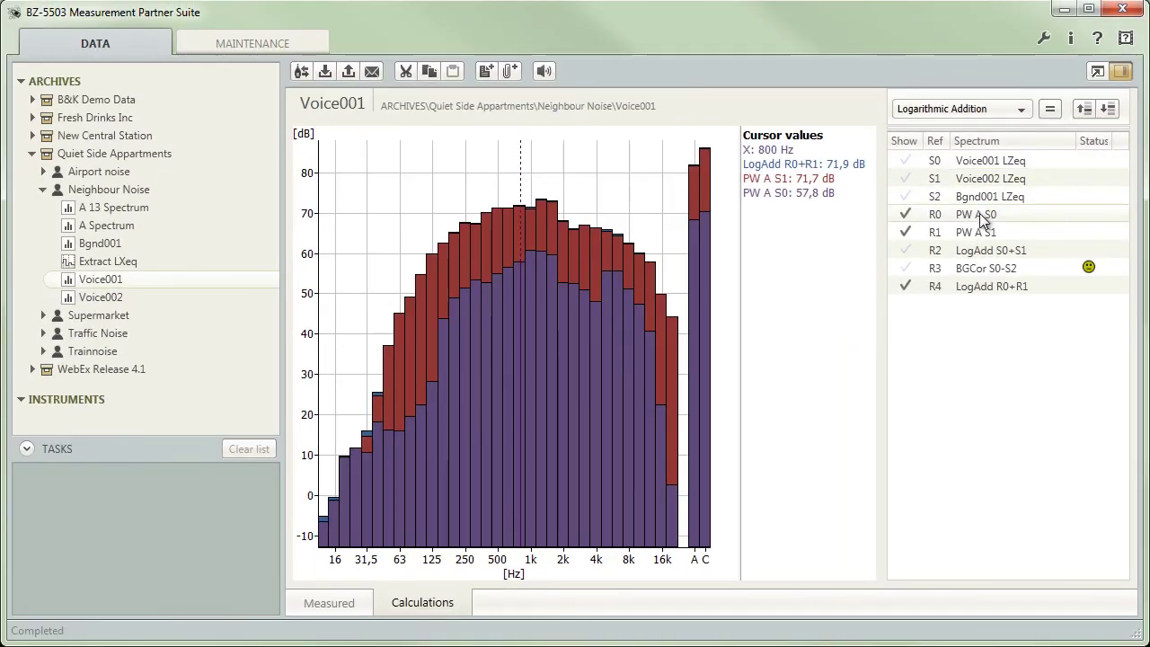
Step: Switch the calculation to Post Weight A, run it, and dismiss the unsupported re-weighting error for PW A S0
left_click(1020, 109)
left_click(943, 191)
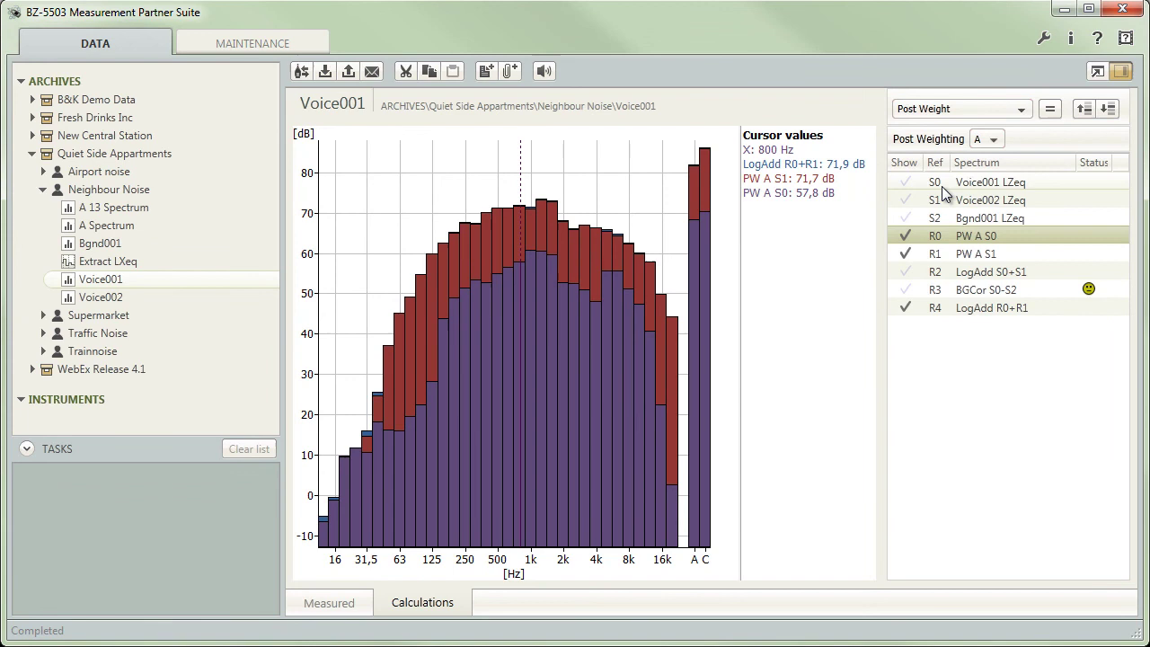
left_click(1051, 108)
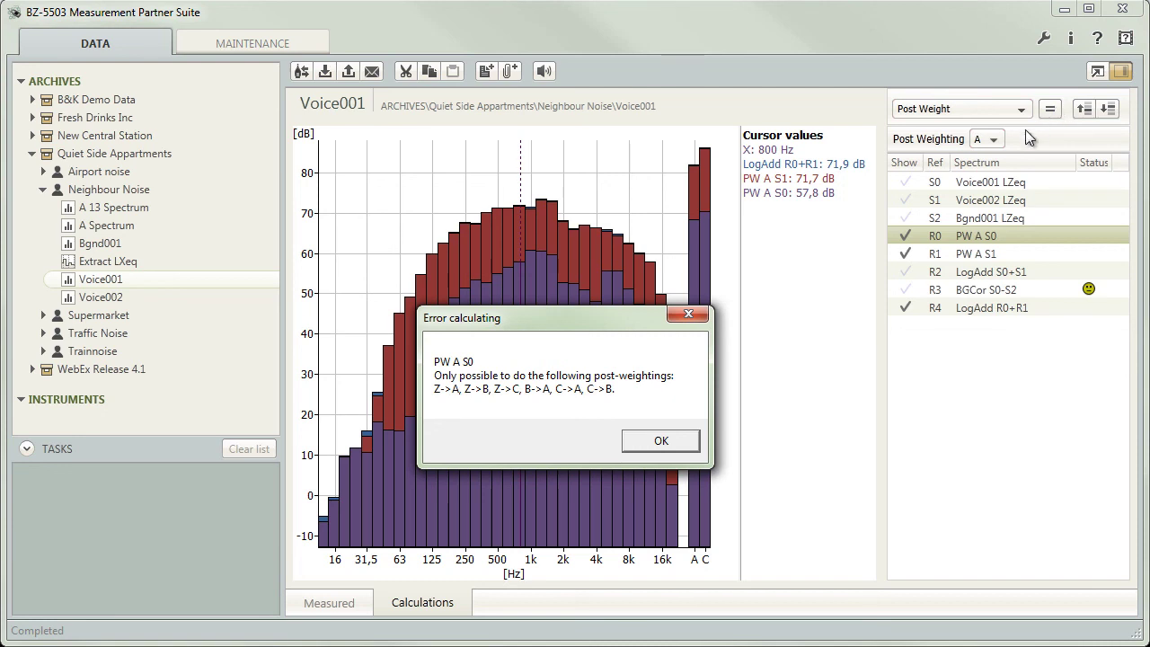
left_click(664, 441)
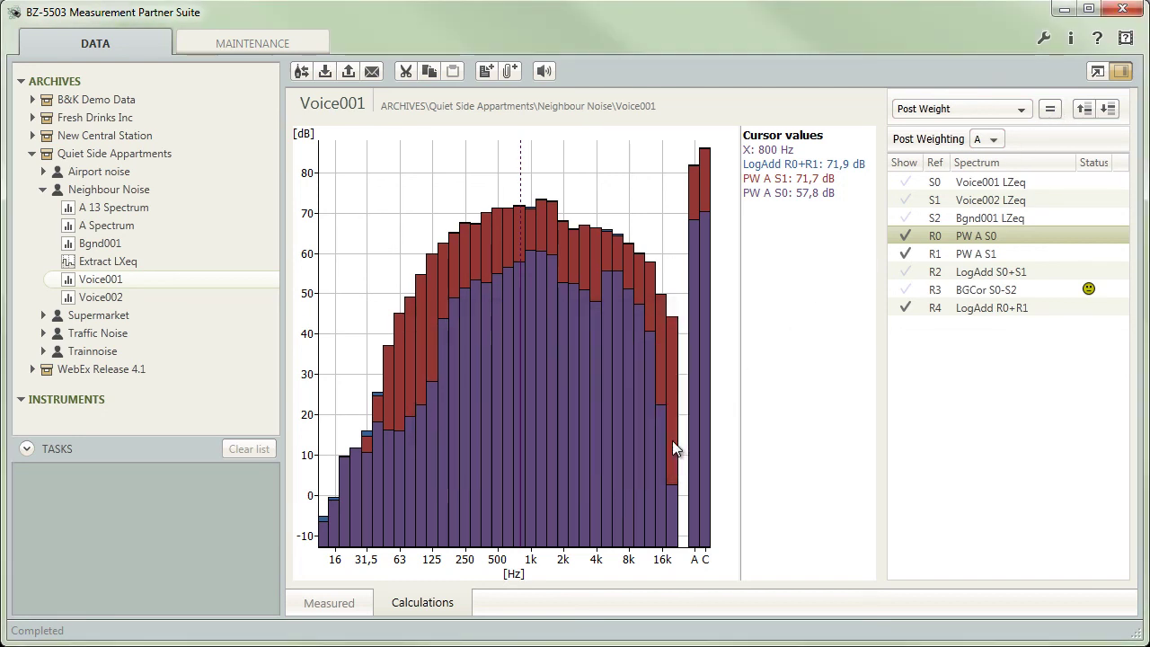
Step: Delete spectra S0 through R4, then add Voice001 LZeq back as S0 (58,7 dB at 800 Hz)
left_click(958, 184)
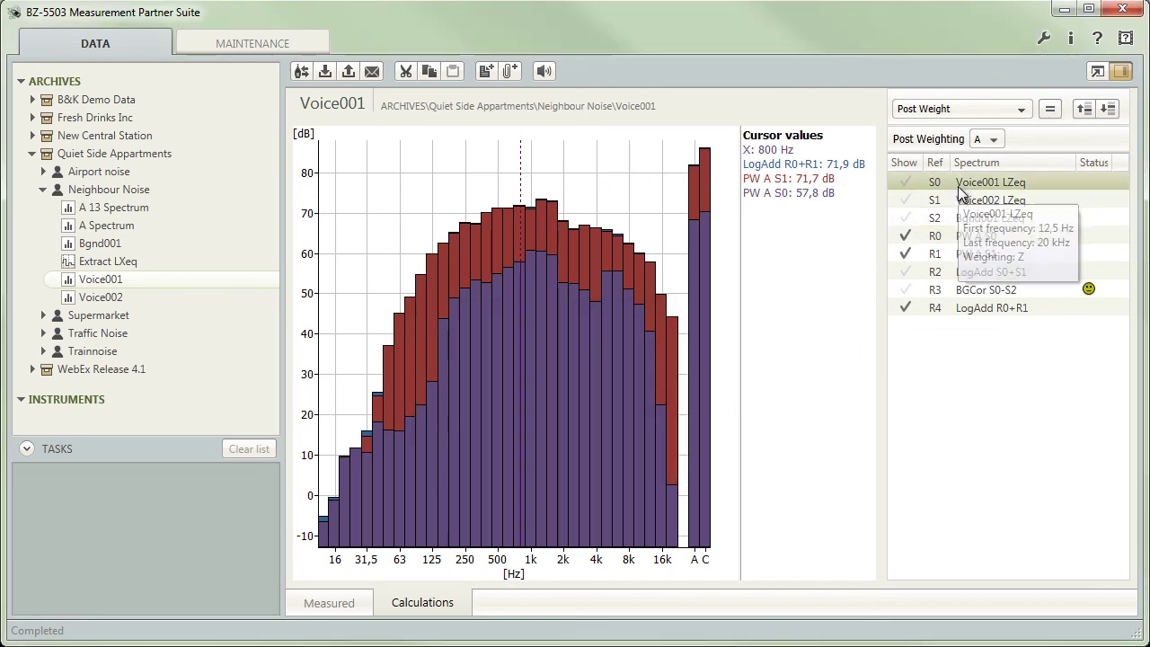
left_click(945, 302, "shift")
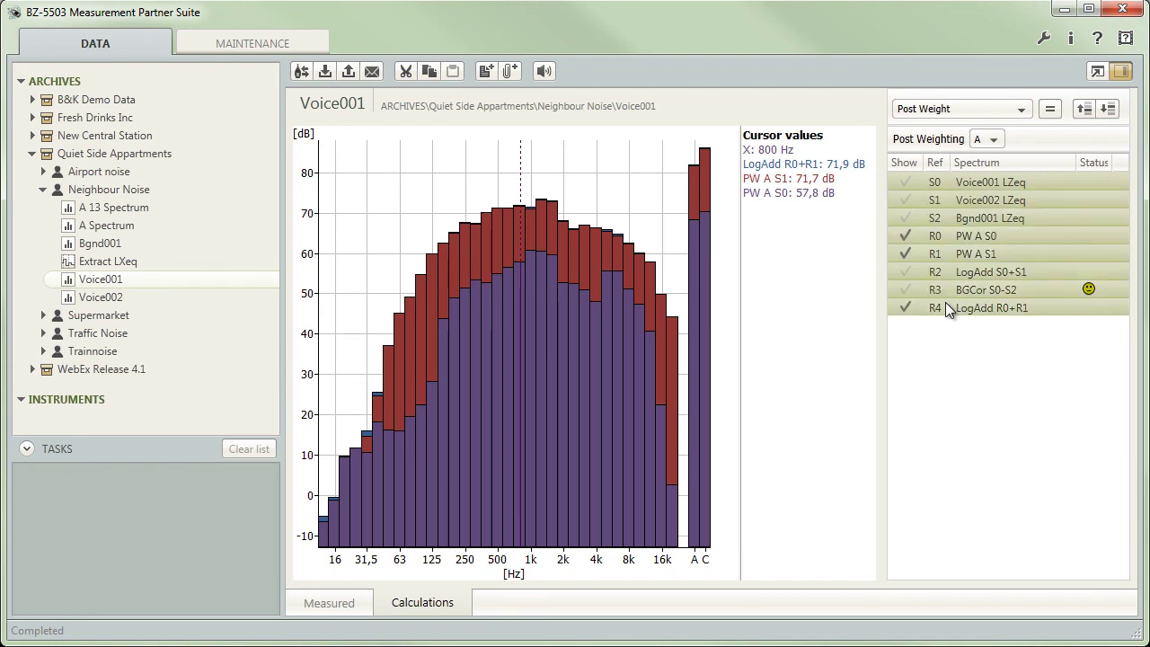
key("Delete")
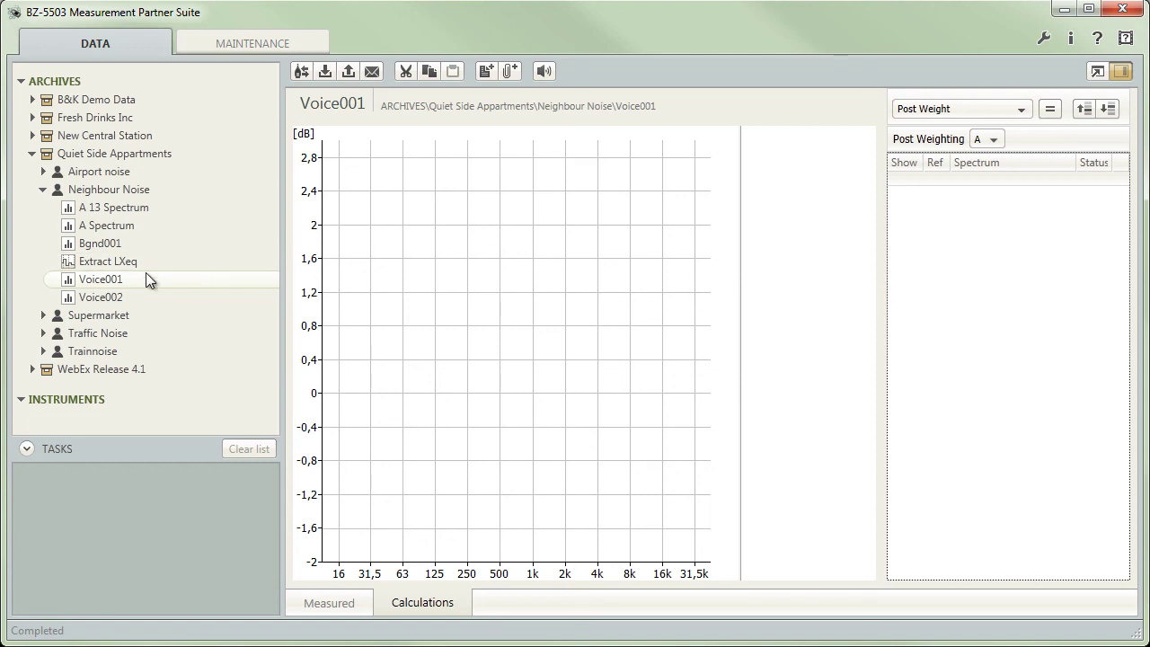
left_click_drag(114, 282, 925, 259)
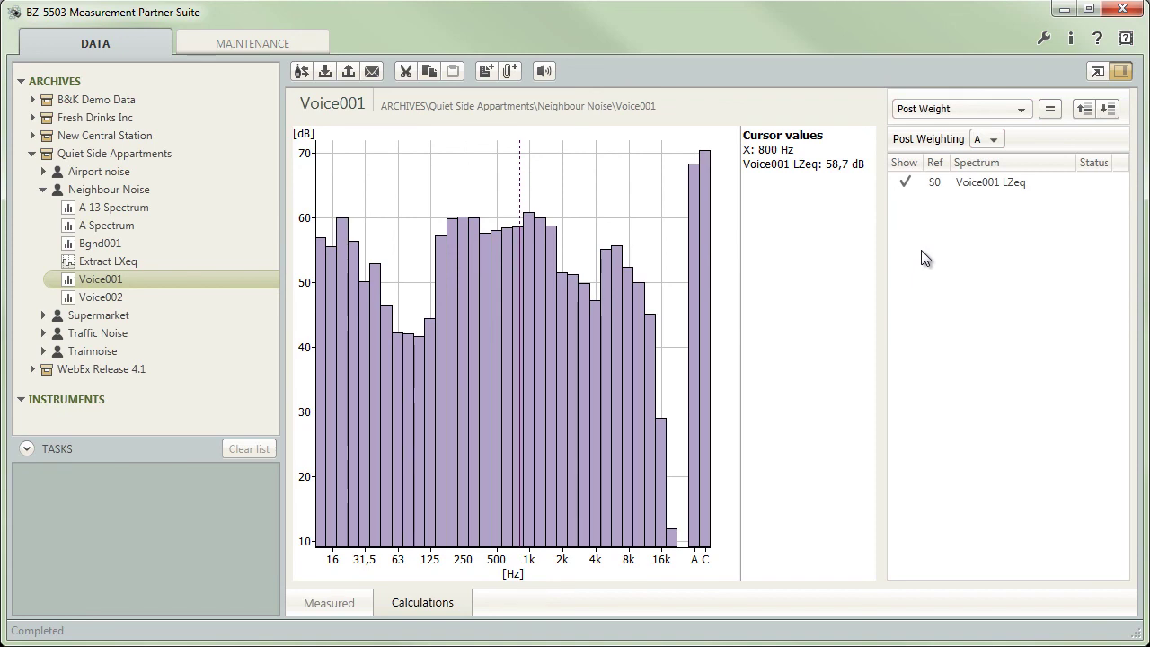